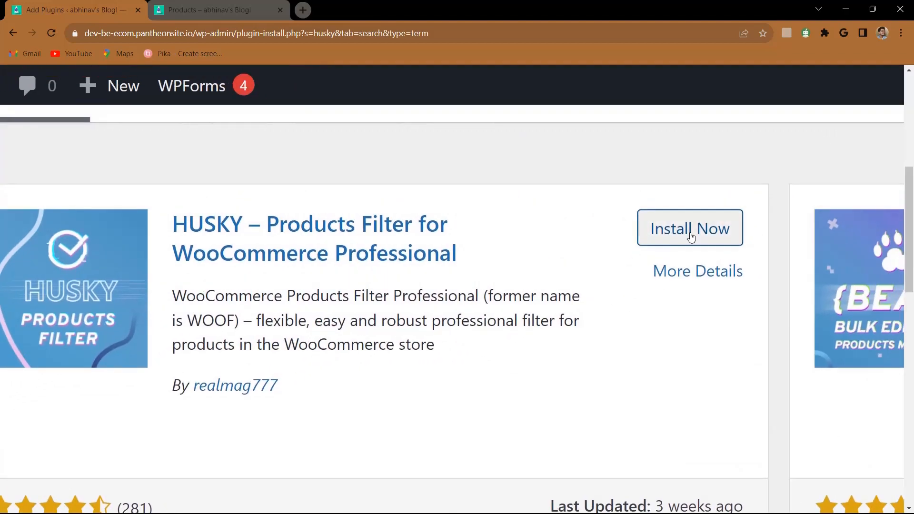
Install and activate the HUSKY – Products Filter for WooCommerce Professional plugin.
left_click(690, 236)
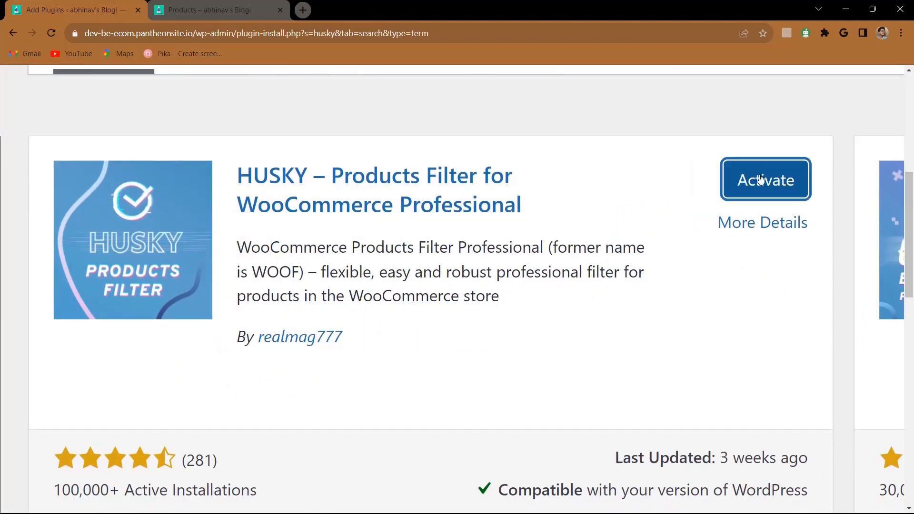
left_click(757, 180)
scroll(571, 309, "down", 5)
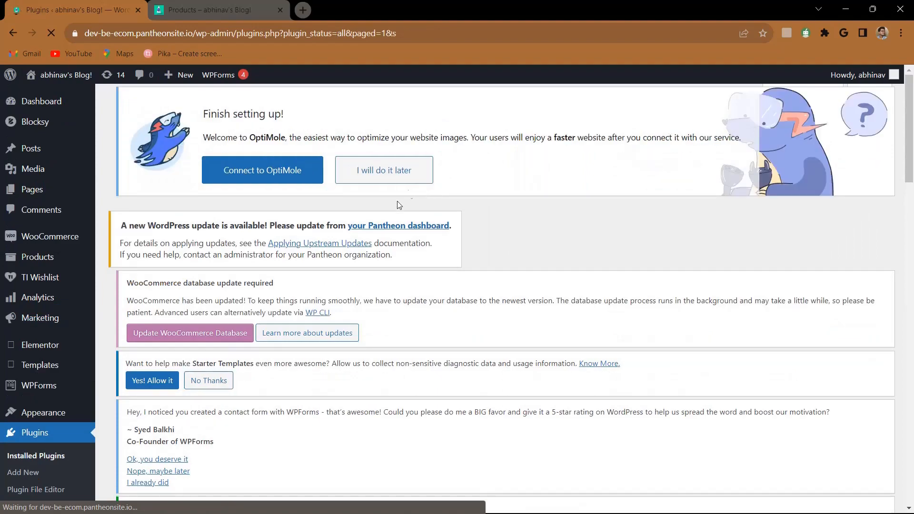
Locate the HUSKY plugin in the installed plugins list and open the WooCommerce settings.
scroll(397, 210, "down", 5)
scroll(397, 220, "down", 11)
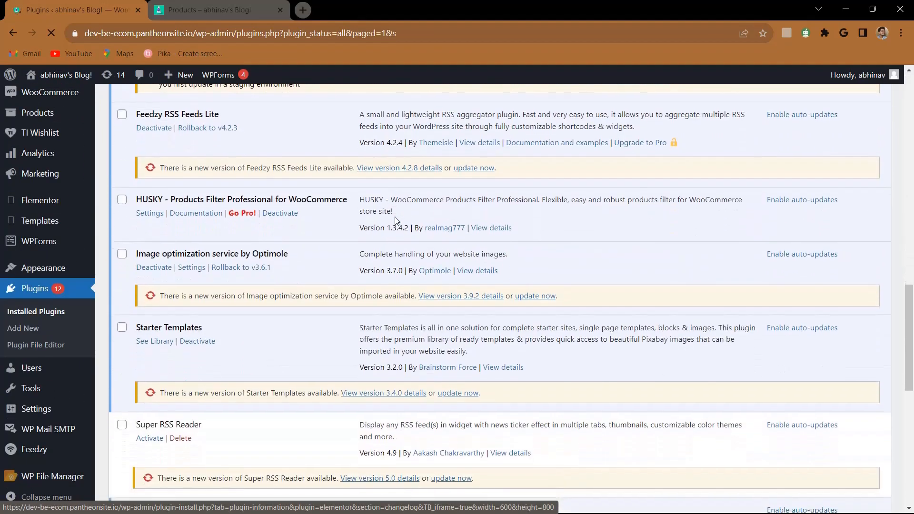
scroll(132, 216, "up", 5)
scroll(132, 215, "up", 1)
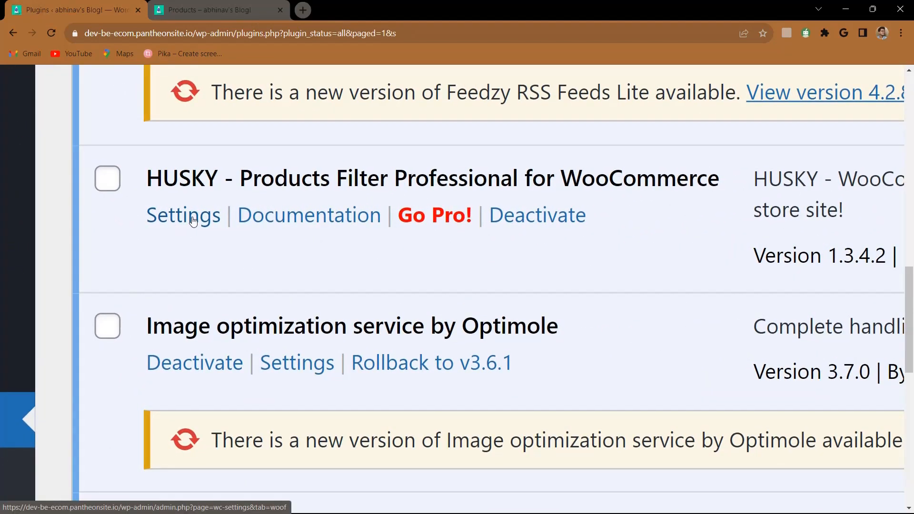
scroll(193, 220, "down", 6)
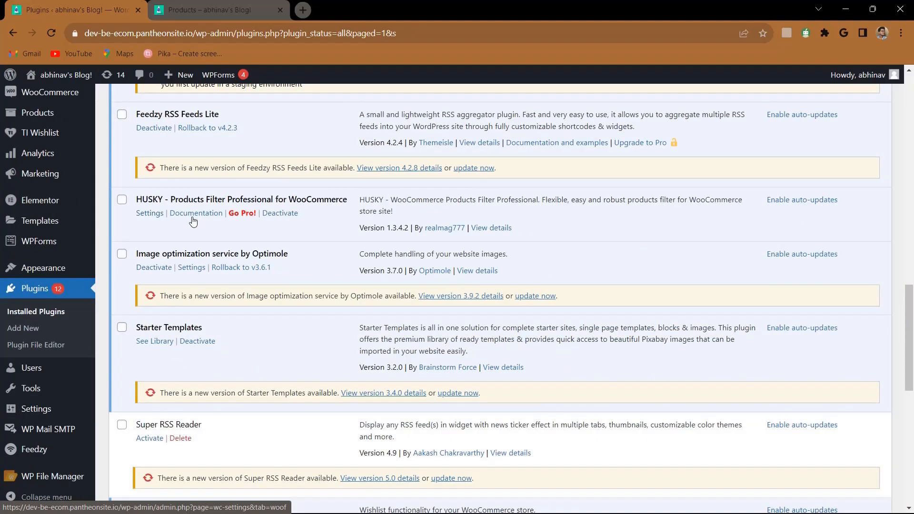
mouse_move(44, 163)
scroll(44, 166, "up", 2)
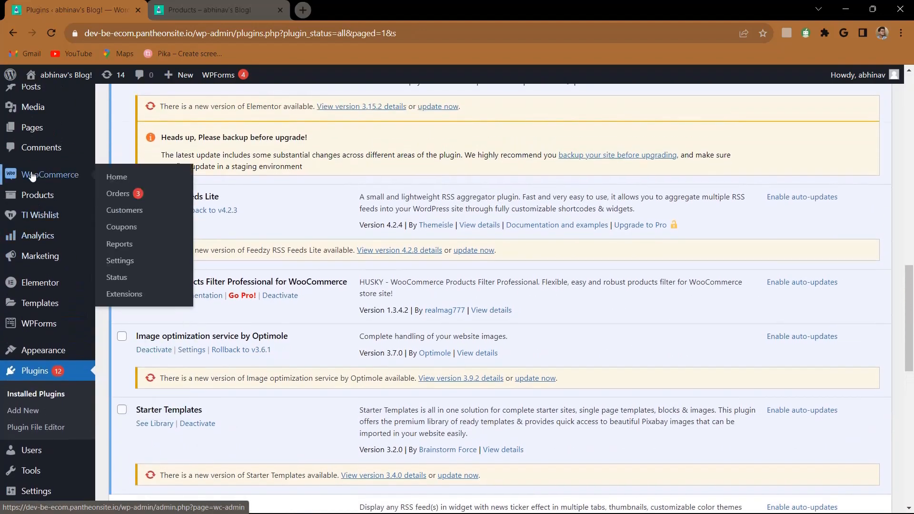
left_click(123, 259)
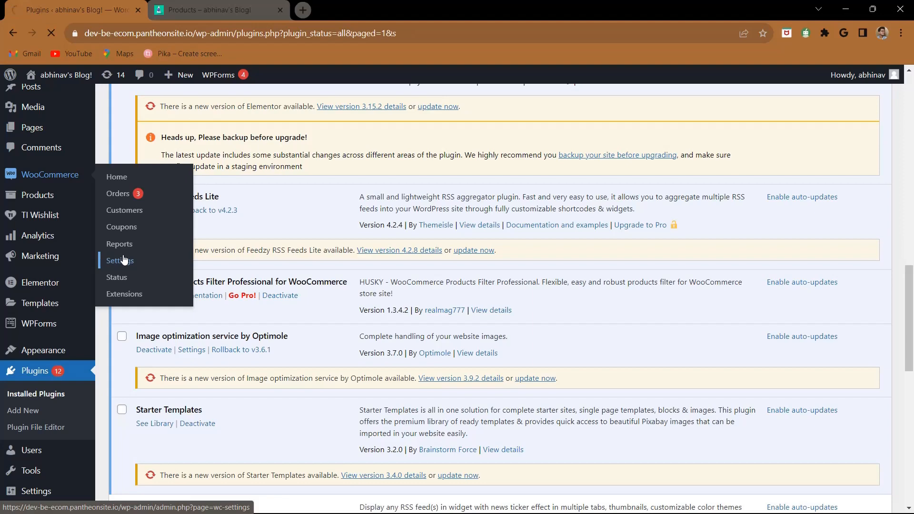
Reload the shop's products page and try the maximum-price handle of the Products Filters slider.
left_click(190, 4)
left_click(51, 36)
scroll(268, 192, "down", 1)
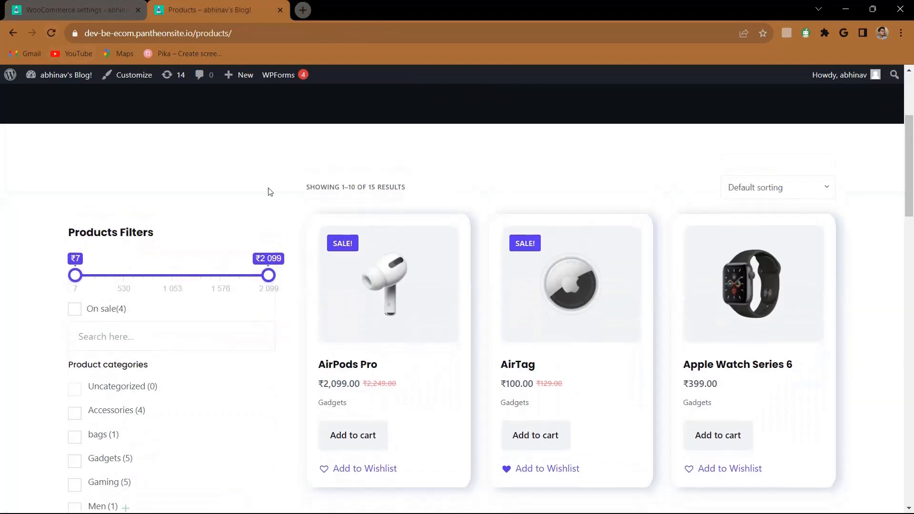
left_click_drag(268, 278, 291, 274)
scroll(219, 380, "down", 2)
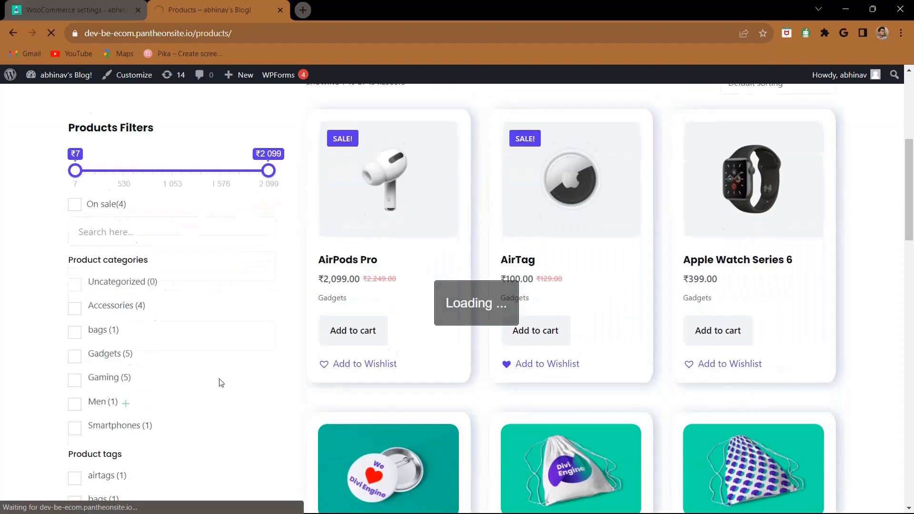
Return to the WooCommerce settings and open the Products Filter section.
left_click(59, 4)
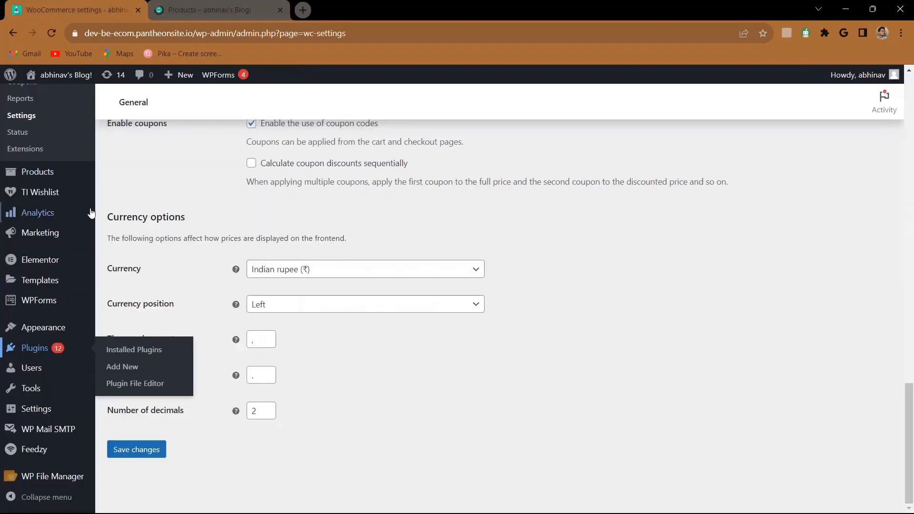
scroll(59, 284, "up", 5)
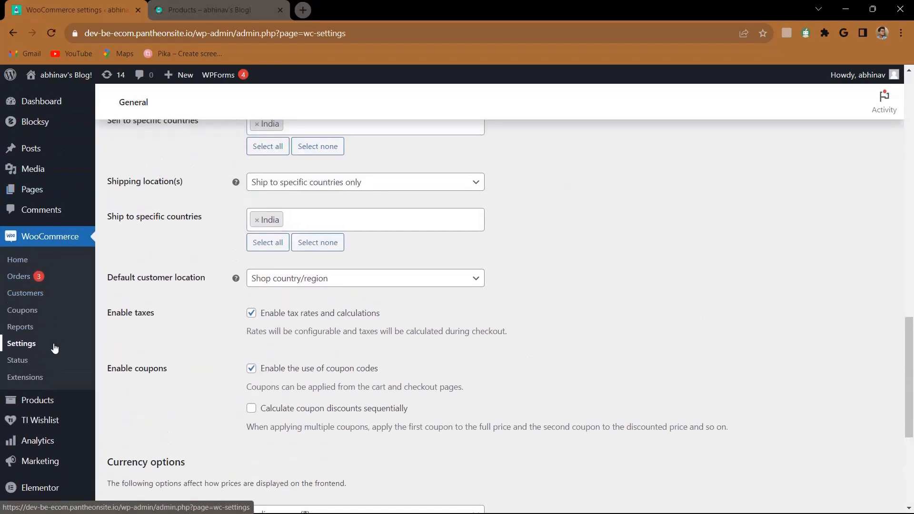
scroll(173, 267, "up", 15)
scroll(174, 270, "up", 4)
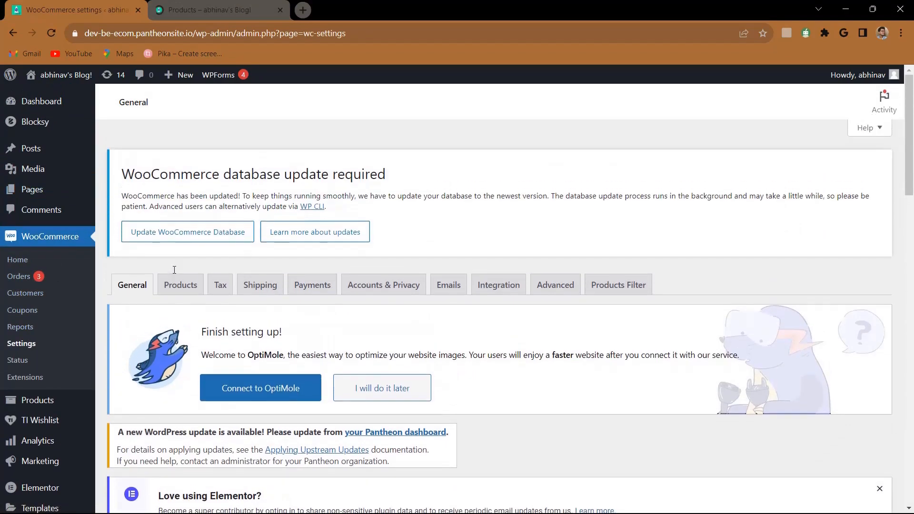
scroll(137, 283, "up", 5)
scroll(137, 283, "right", 12)
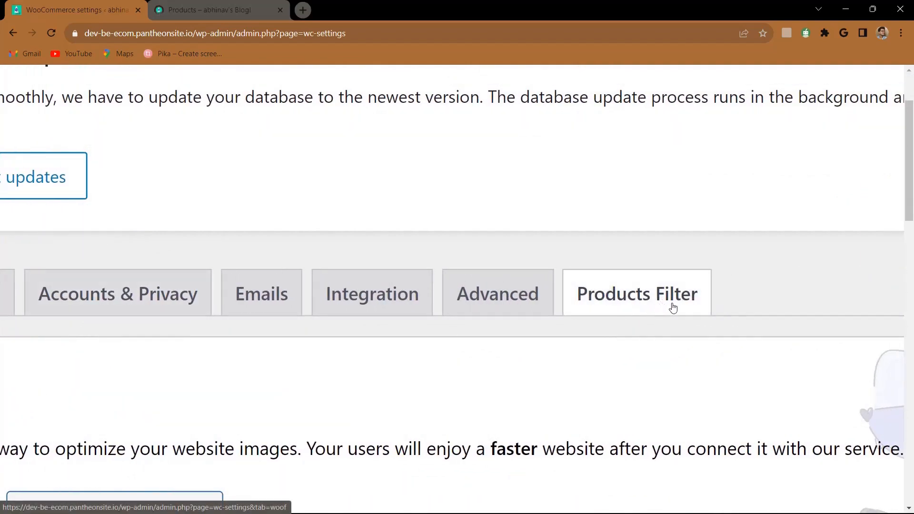
scroll(666, 309, "down", 5)
left_click(614, 291)
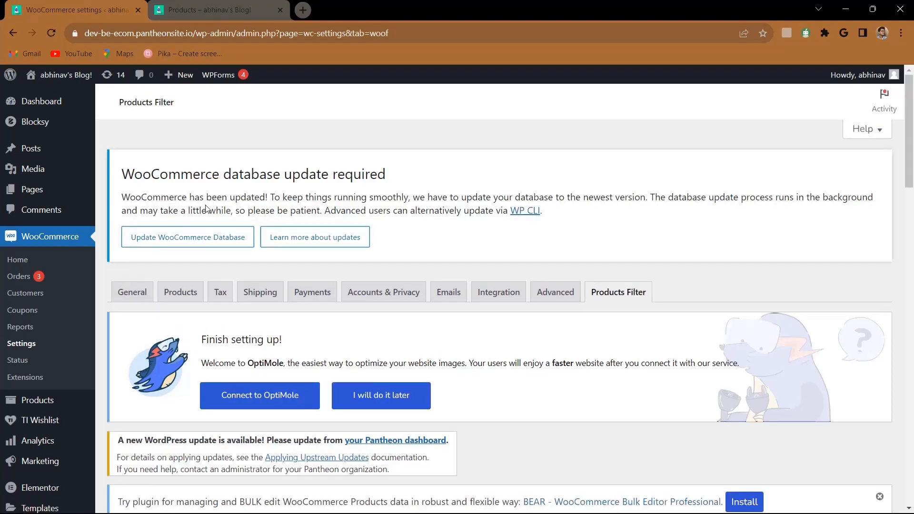
Examine the filter items in the Products Filter's Structure section and the settings in its Options section.
scroll(206, 208, "down", 15)
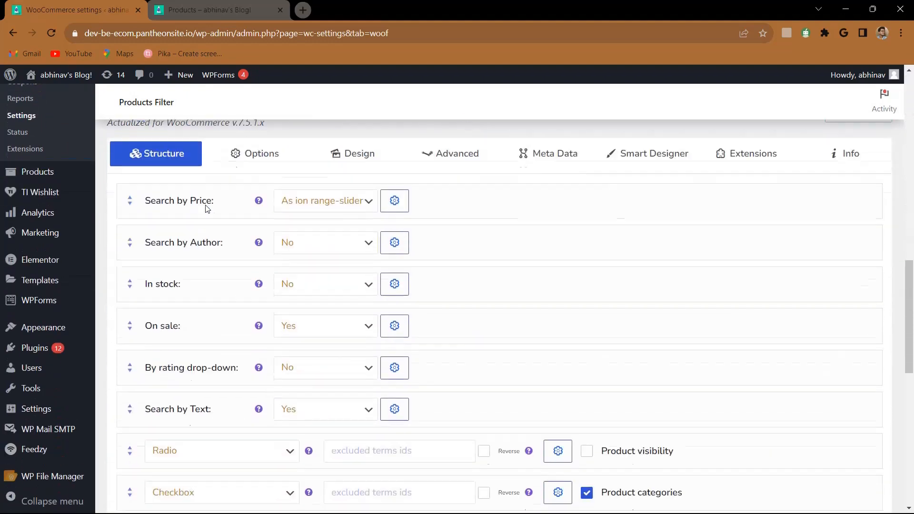
scroll(206, 209, "up", 1)
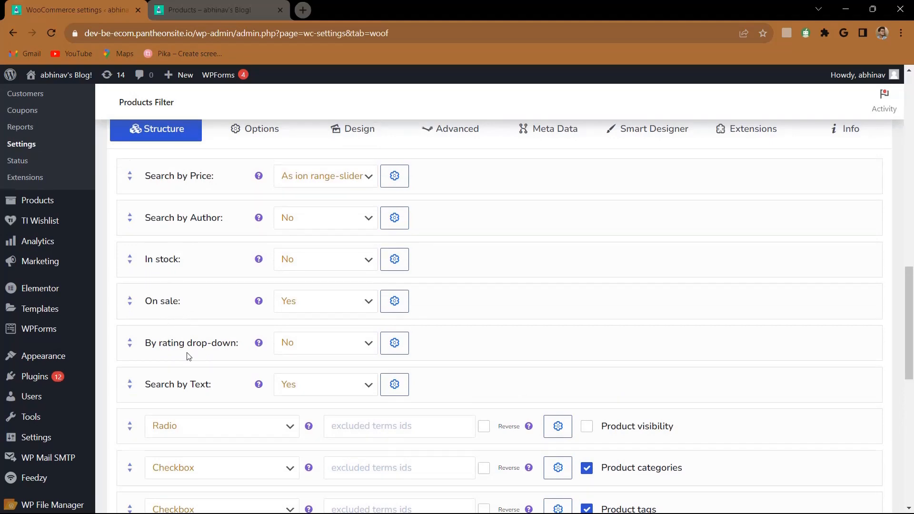
scroll(189, 356, "down", 1)
scroll(189, 356, "up", 2)
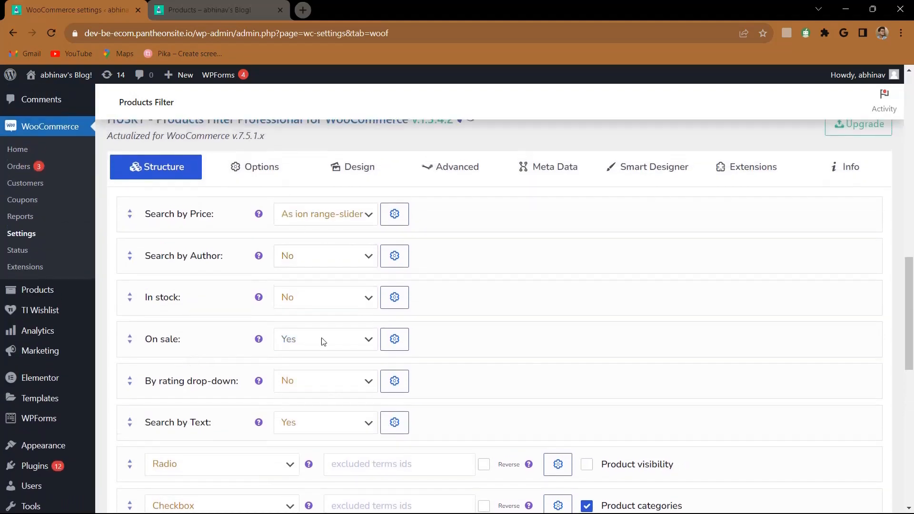
scroll(322, 341, "down", 8)
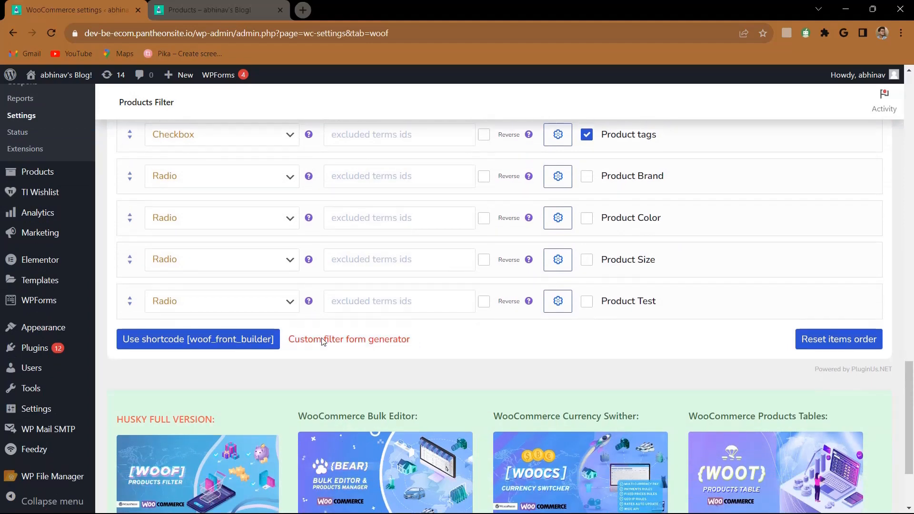
scroll(290, 366, "up", 8)
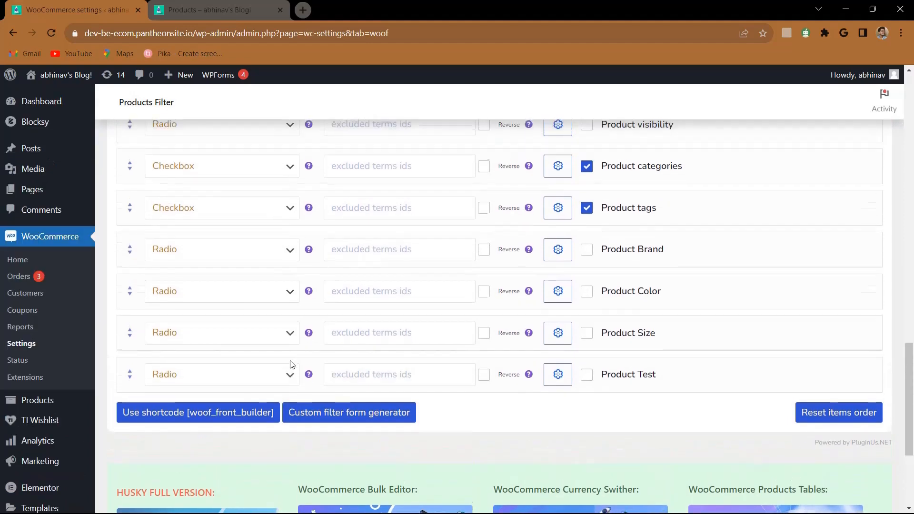
left_click(251, 277)
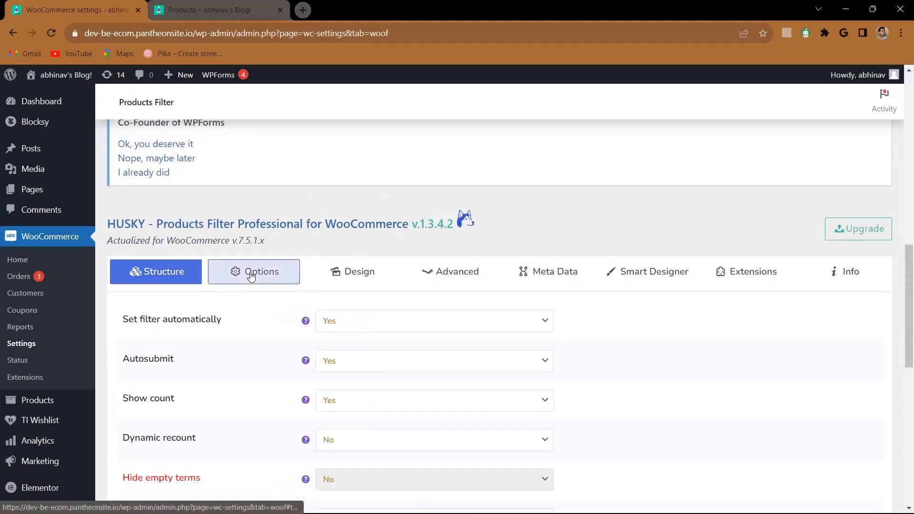
scroll(250, 333, "down", 1)
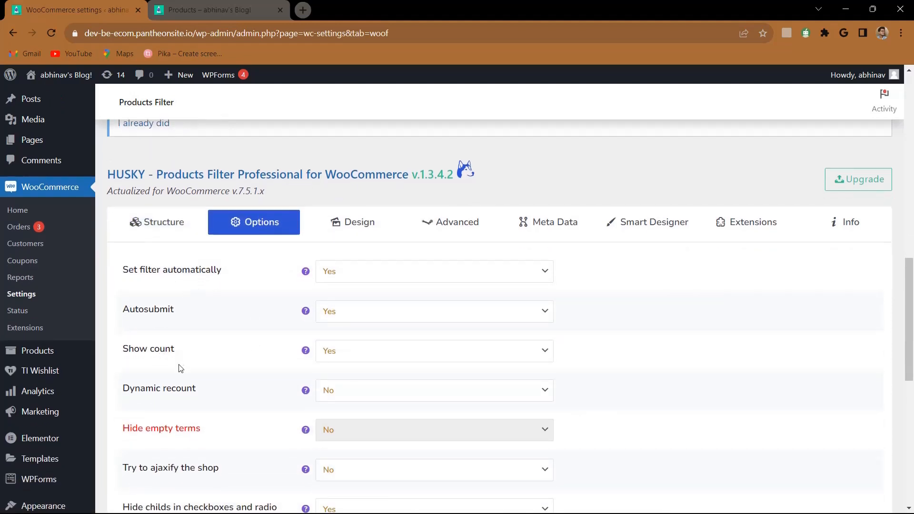
scroll(216, 275, "up", 1)
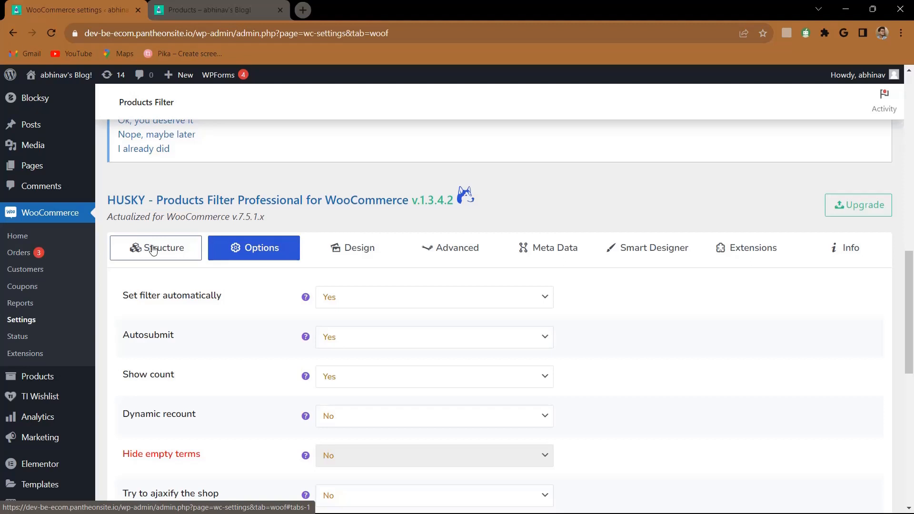
Set Search by Price to "As textinputs" in the filter structure.
left_click(153, 249)
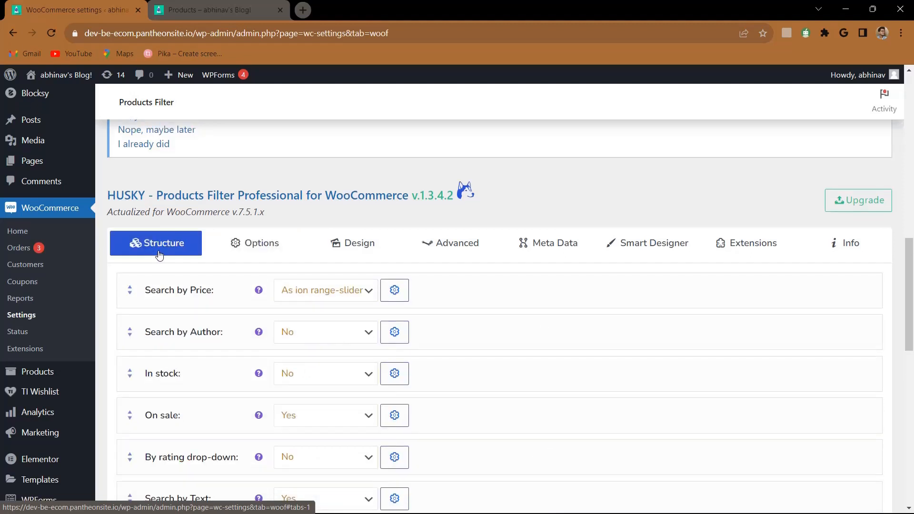
scroll(333, 206, "down", 2)
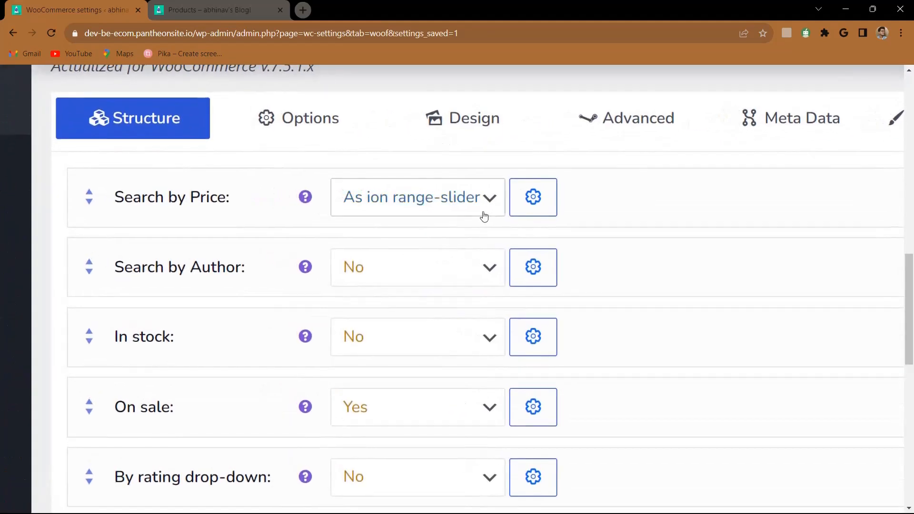
left_click(407, 208)
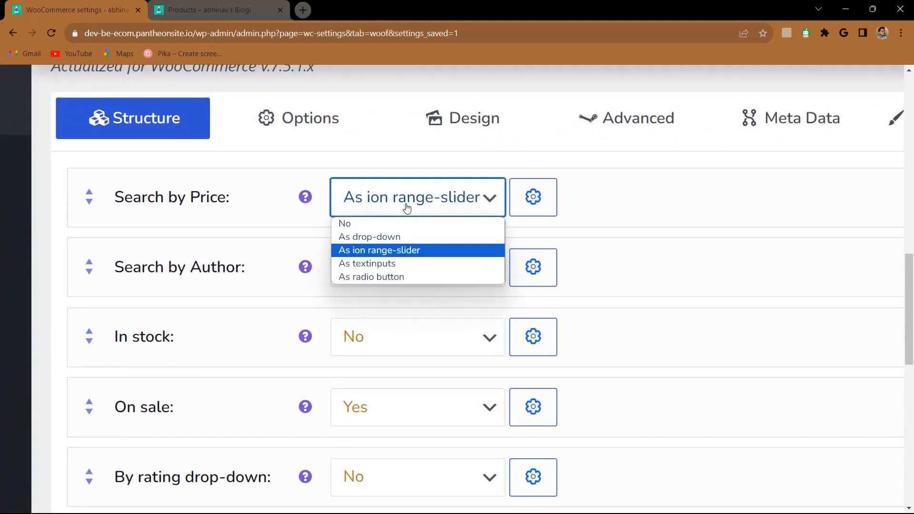
left_click(367, 264)
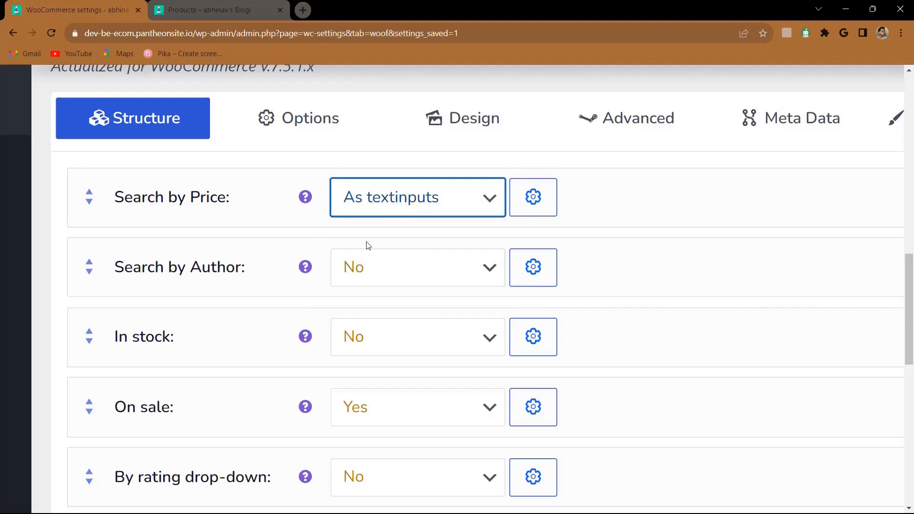
Check the Search by Author choices and set the In stock filter to Yes.
scroll(262, 266, "down", 3)
left_click(369, 122)
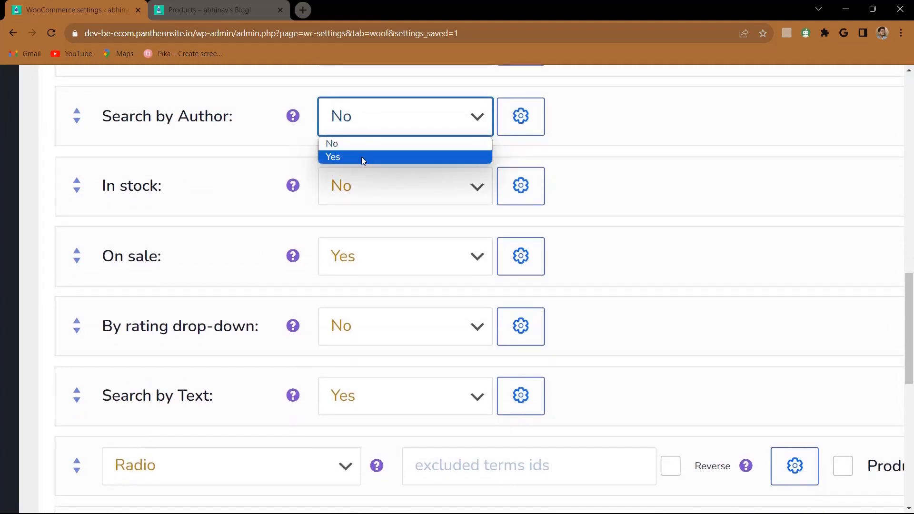
left_click(253, 191)
left_click(370, 194)
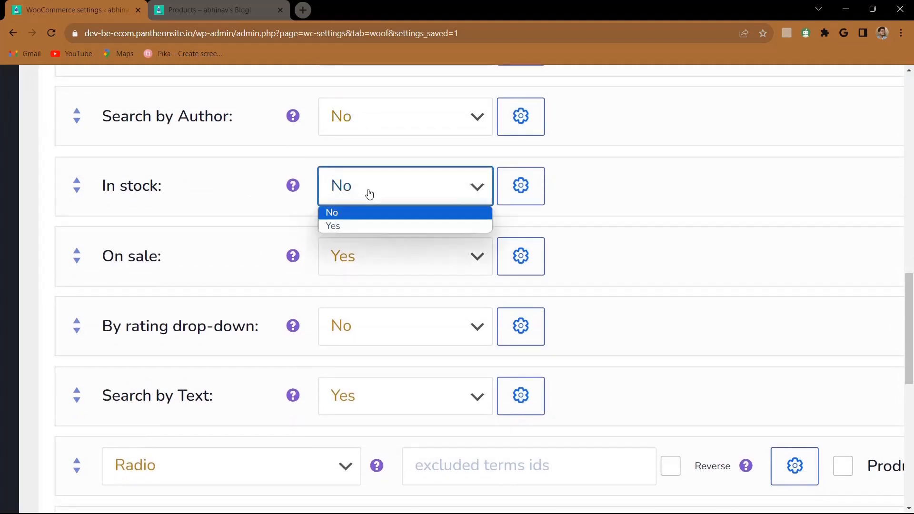
left_click(361, 224)
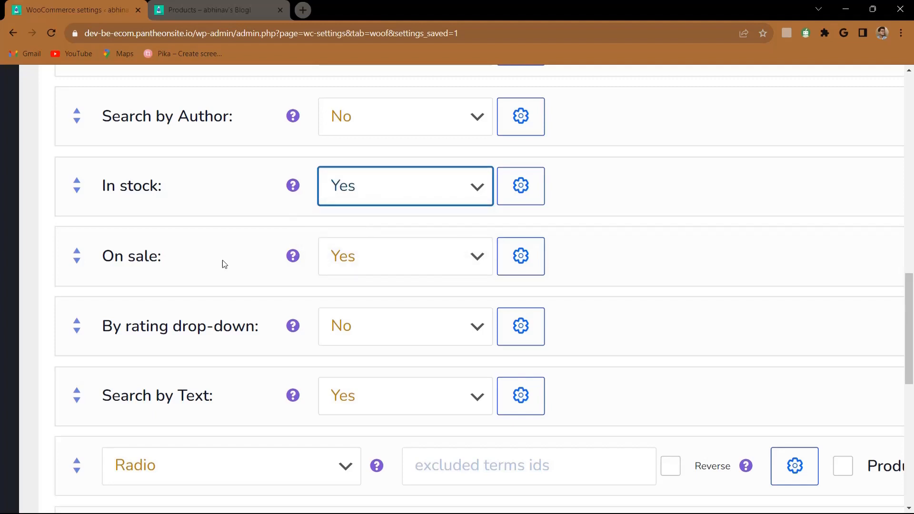
Check the On sale and By rating drop-down choices, and review the category, tag and attribute filter rows.
left_click(355, 271)
left_click(169, 351)
scroll(157, 319, "down", 1)
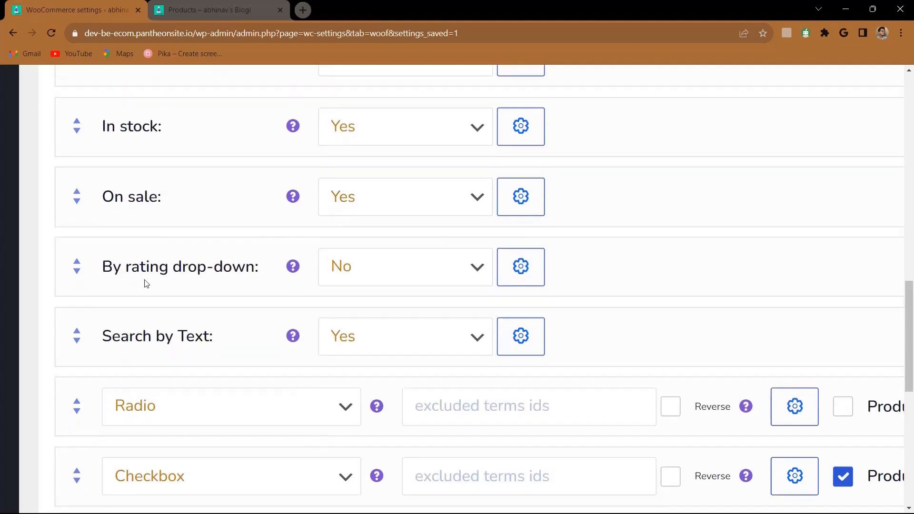
left_click(351, 271)
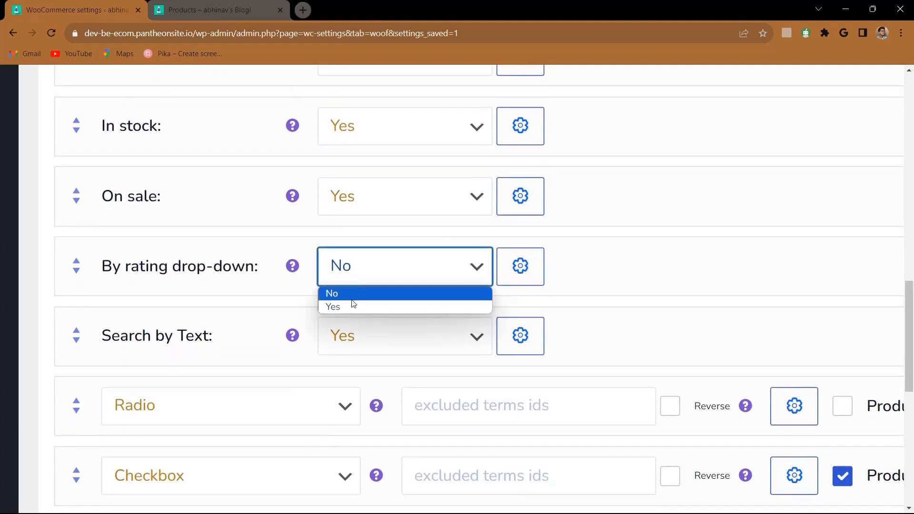
left_click(184, 331)
scroll(183, 330, "down", 2)
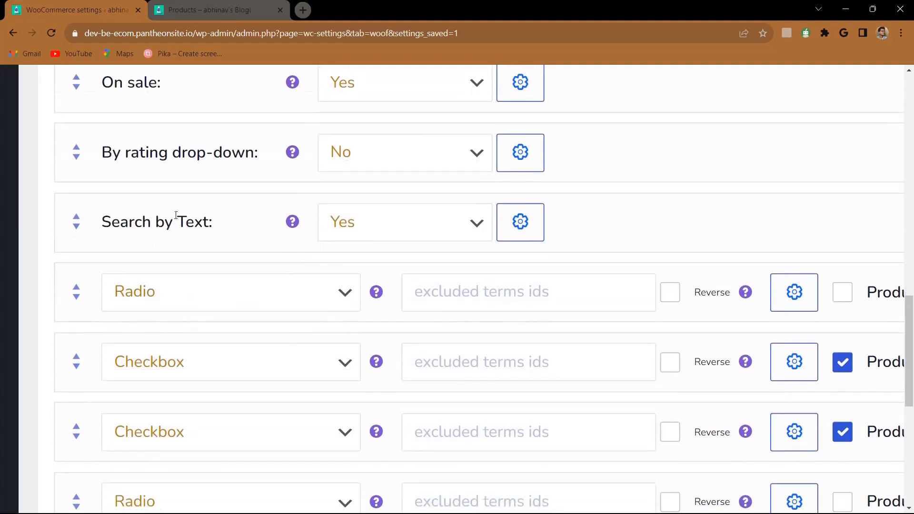
scroll(239, 237, "down", 1)
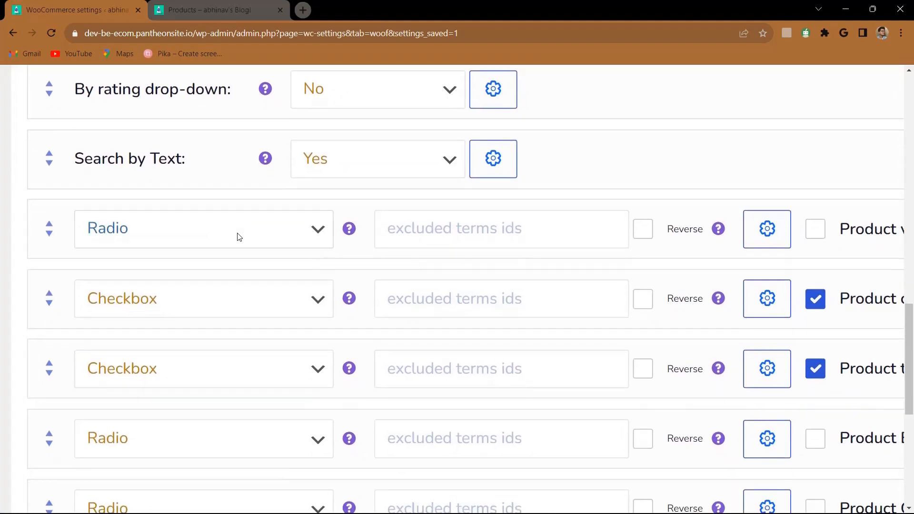
scroll(239, 237, "down", 3)
scroll(239, 237, "down", 2)
scroll(333, 224, "down", 1)
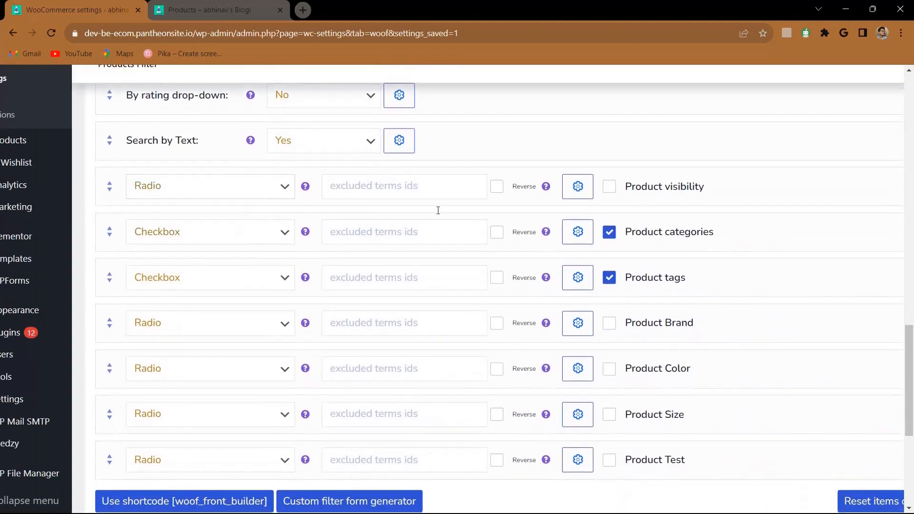
scroll(629, 200, "down", 1)
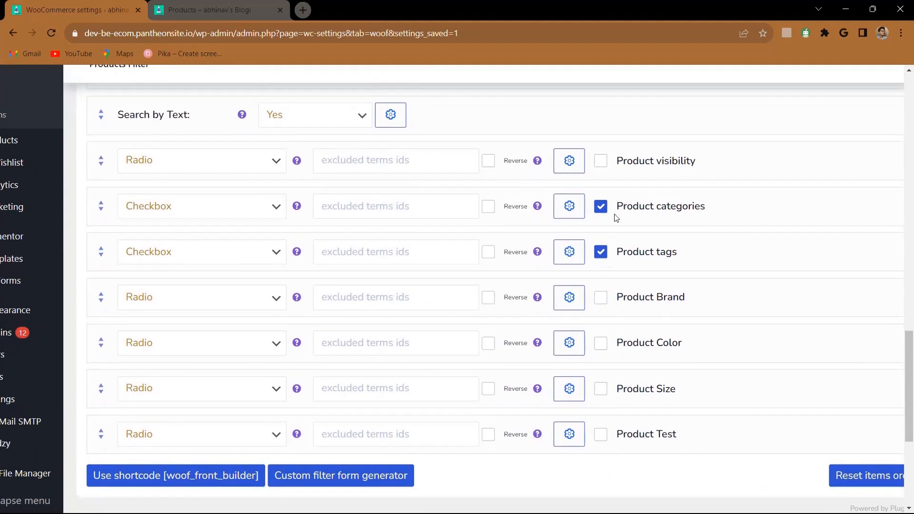
Enable the Product Color and Product Size filters in the filter structure.
scroll(610, 257, "down", 2)
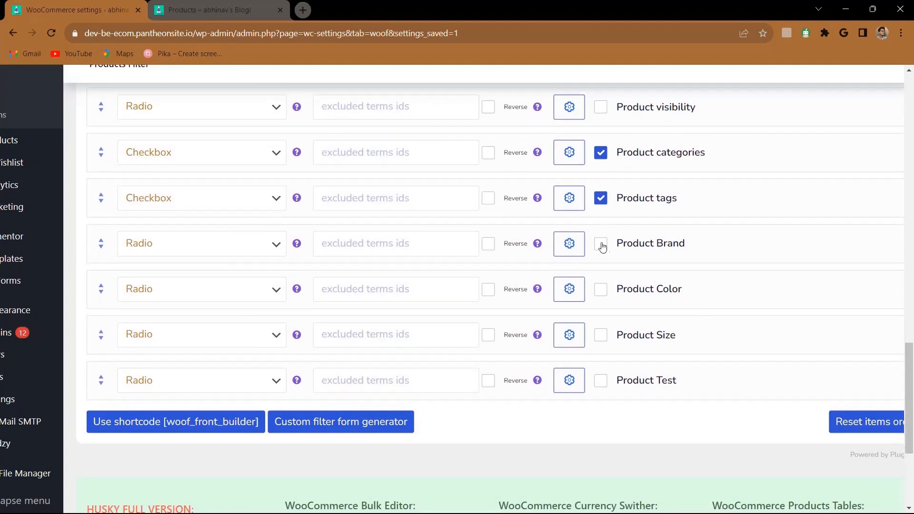
left_click(600, 290)
scroll(601, 291, "down", 2)
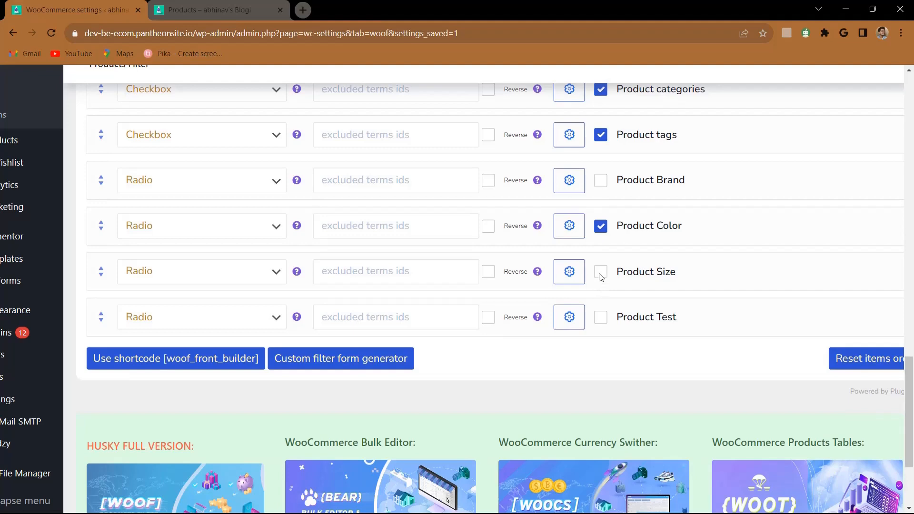
left_click(601, 277)
scroll(633, 258, "up", 1)
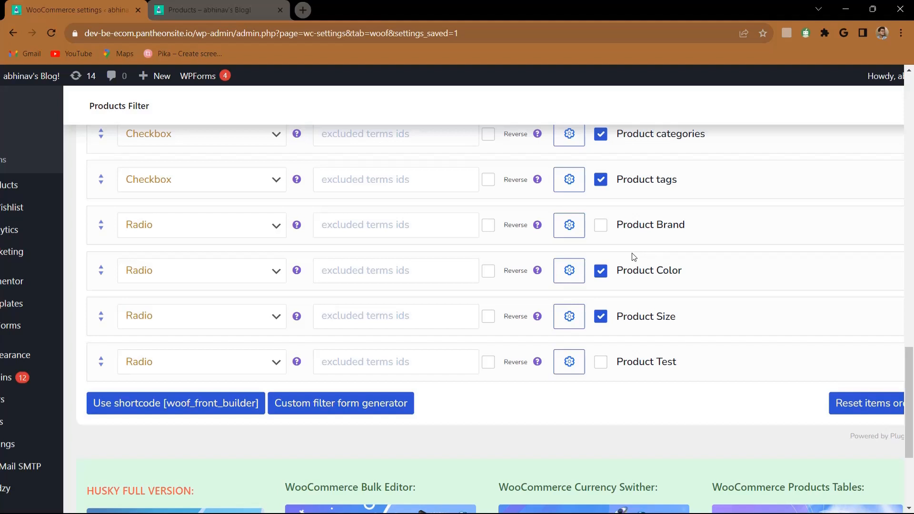
scroll(633, 257, "up", 2)
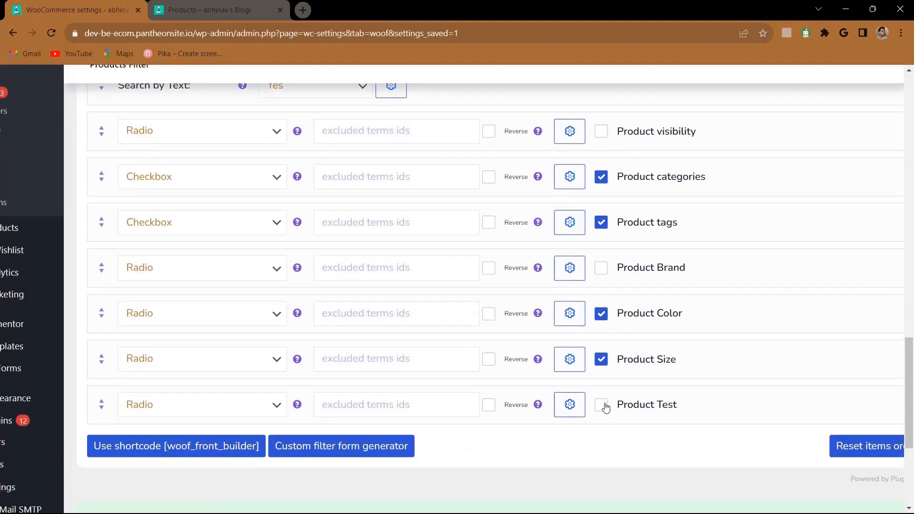
scroll(387, 323, "up", 1)
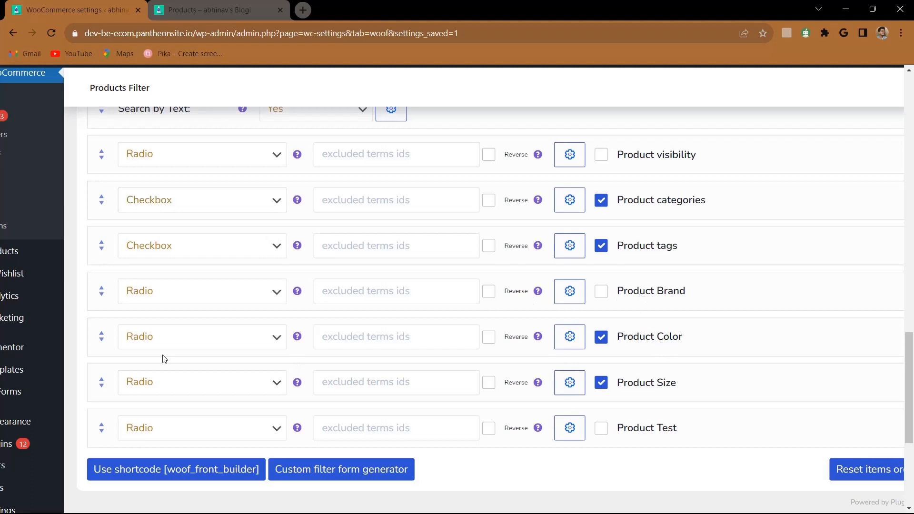
Set the Product Color filter's type to Checkbox and the Product Size filter's type to Radio.
left_click(206, 341)
scroll(207, 341, "down", 1)
scroll(206, 341, "down", 1)
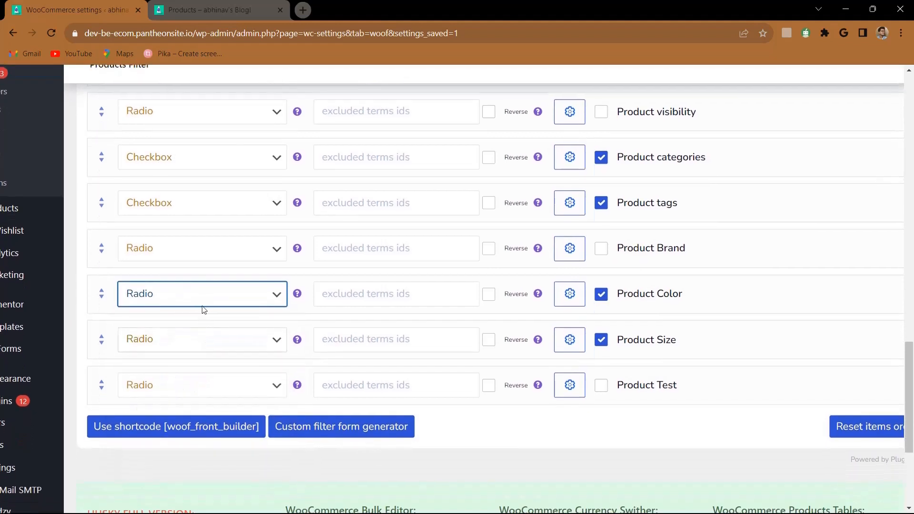
left_click(204, 310)
left_click(183, 343)
left_click(202, 292)
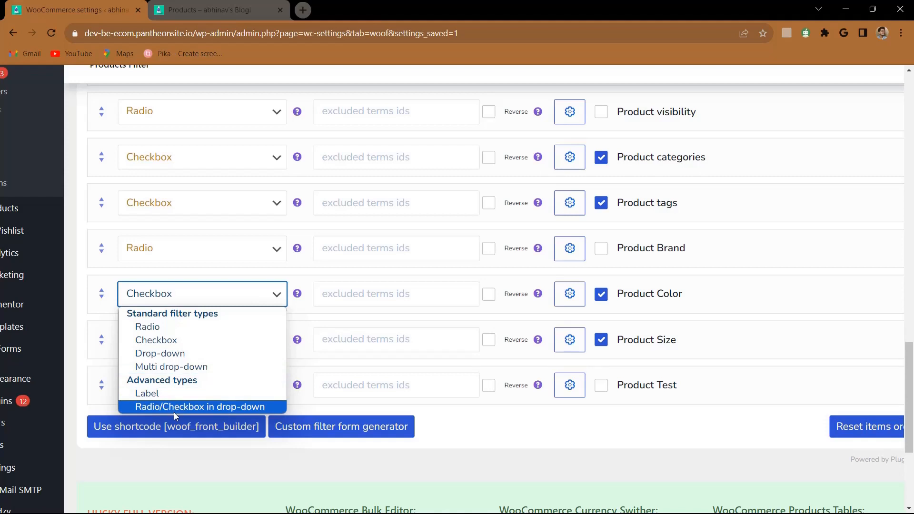
left_click(171, 301)
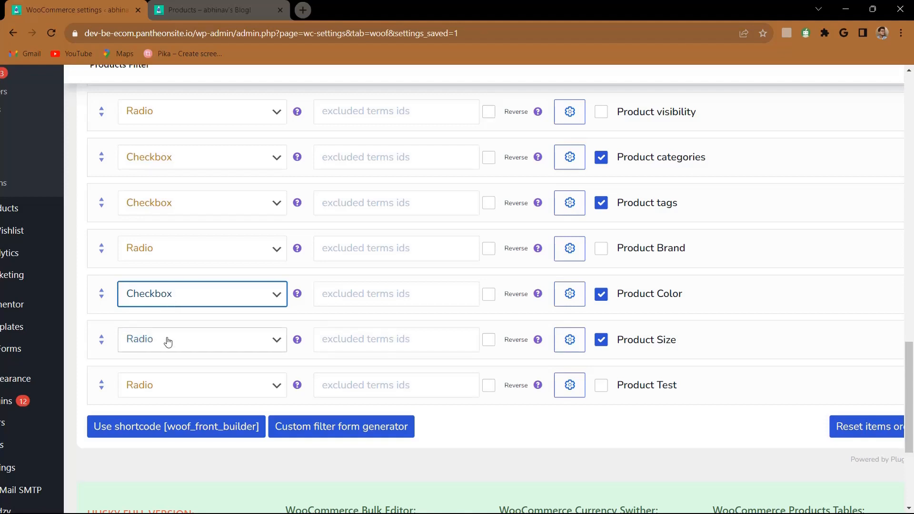
left_click(228, 346)
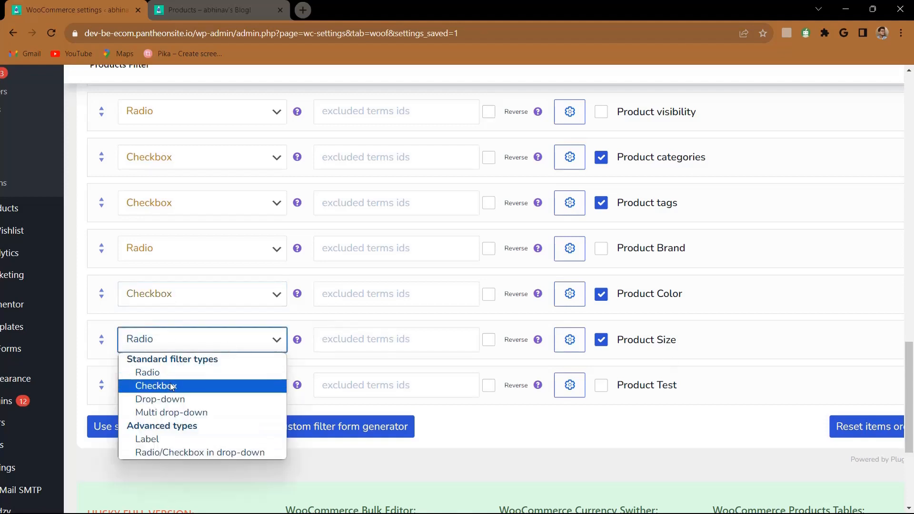
left_click(184, 373)
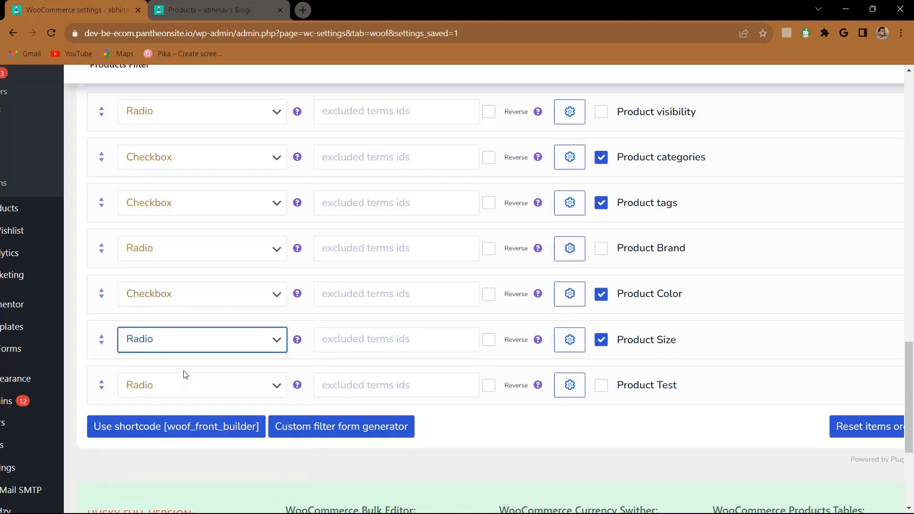
Open the filter's Options section and examine the automatic filter, Autosubmit and Show count settings.
scroll(603, 391, "up", 1)
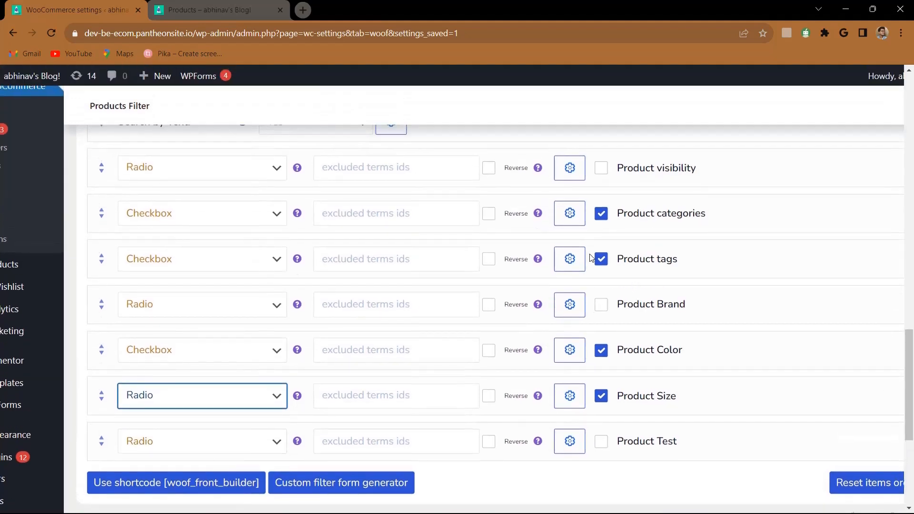
scroll(592, 257, "up", 2)
scroll(551, 226, "up", 15)
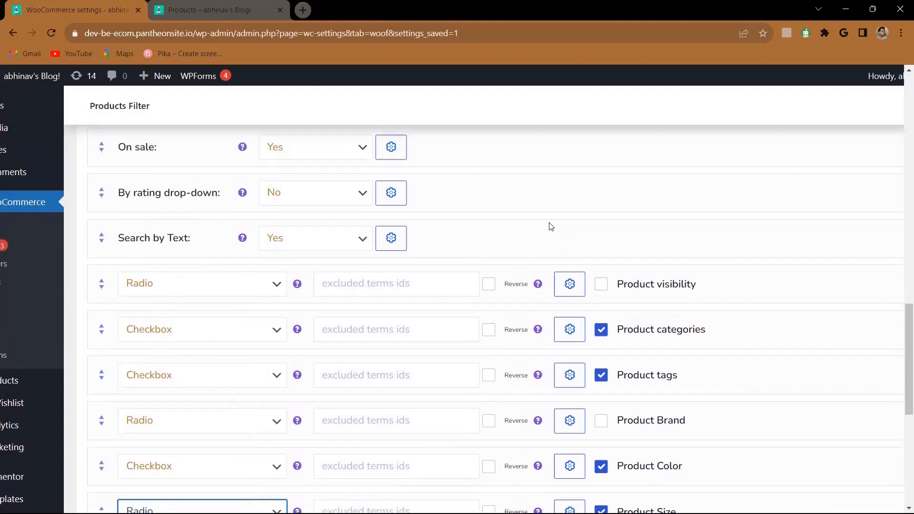
scroll(551, 227, "down", 10)
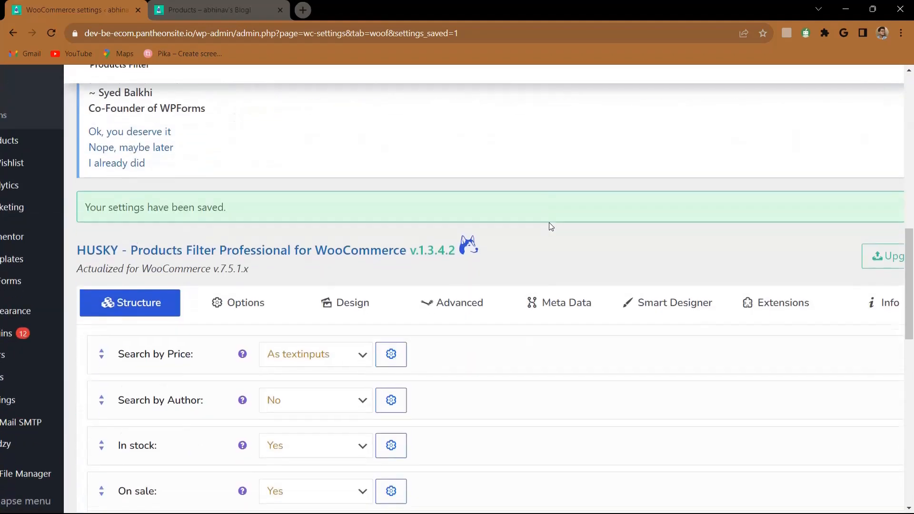
left_click(240, 119)
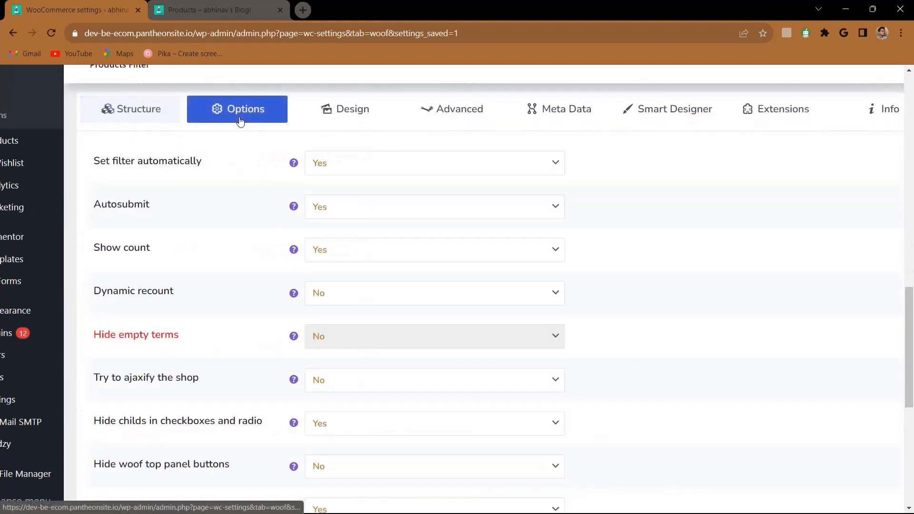
scroll(168, 183, "up", 5)
scroll(169, 183, "down", 5)
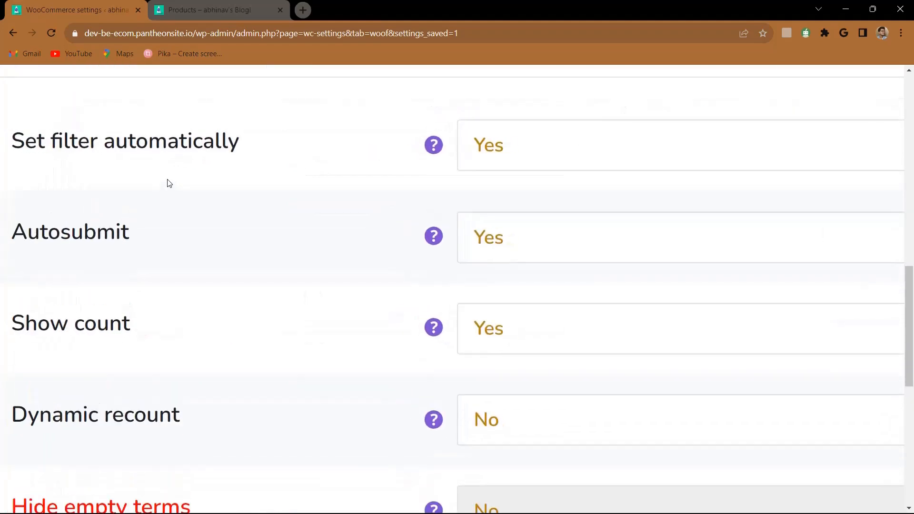
scroll(190, 232, "down", 1)
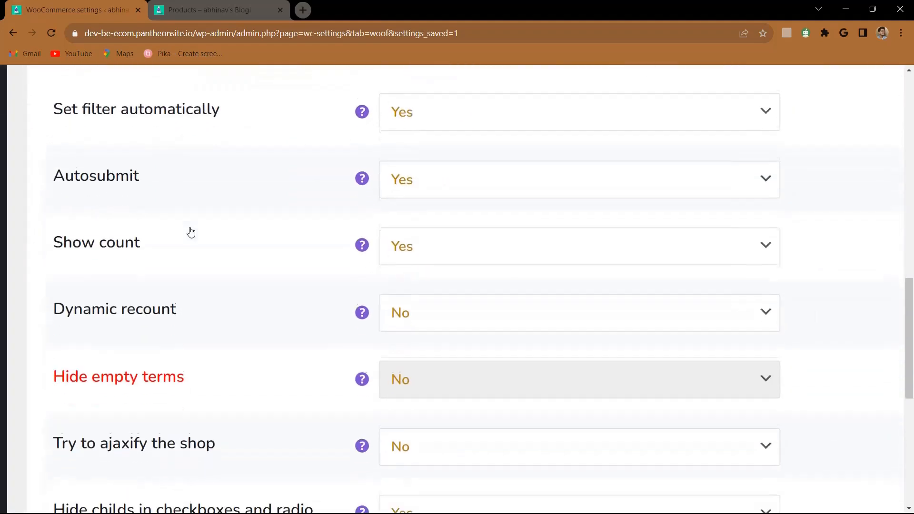
left_click(425, 176)
left_click(261, 189)
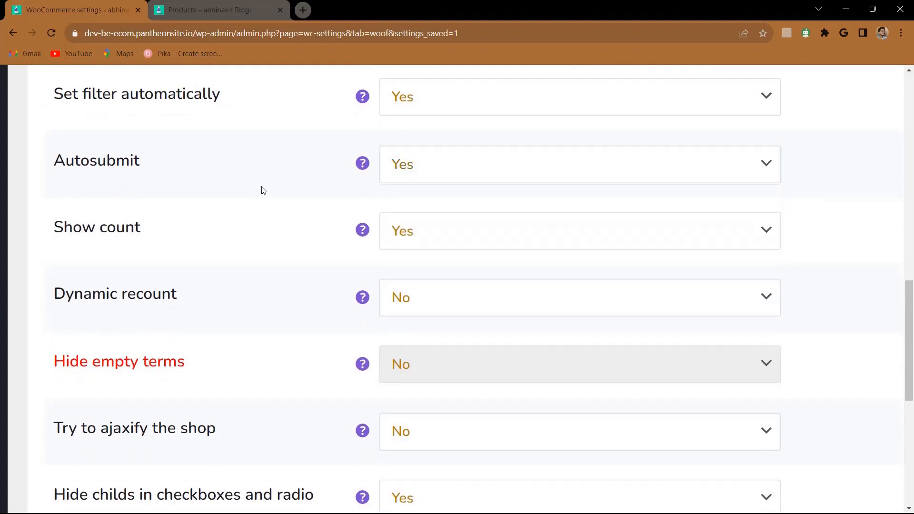
scroll(261, 189, "down", 1)
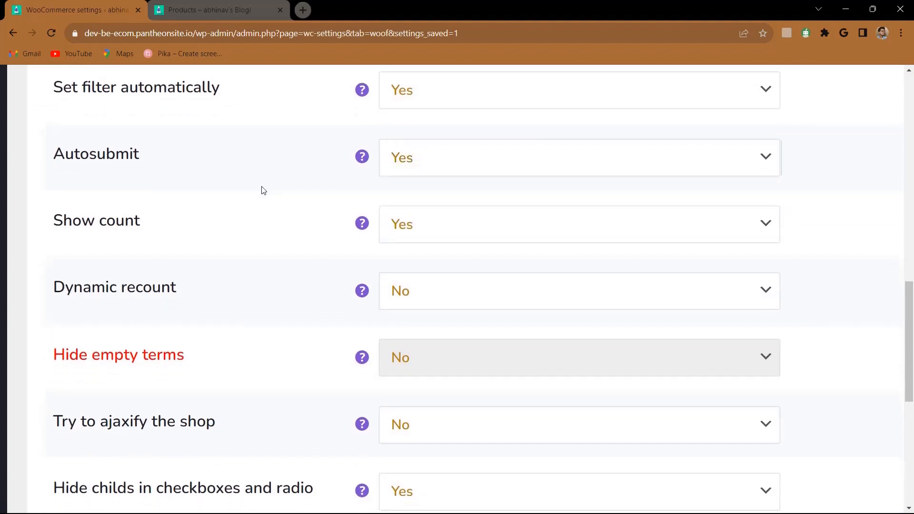
scroll(112, 239, "down", 1)
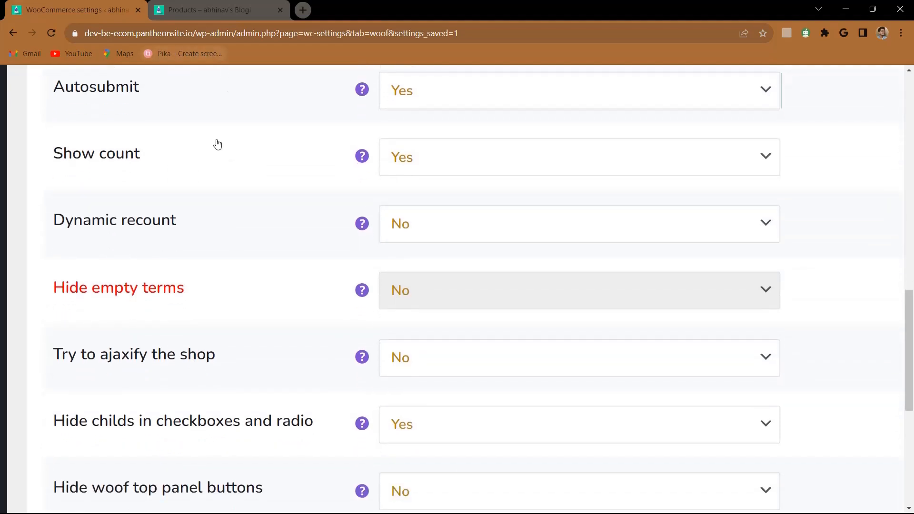
Switch to the shop's Products page and examine the product counts beside the On sale and category filters.
left_click(214, 6)
scroll(205, 261, "down", 2)
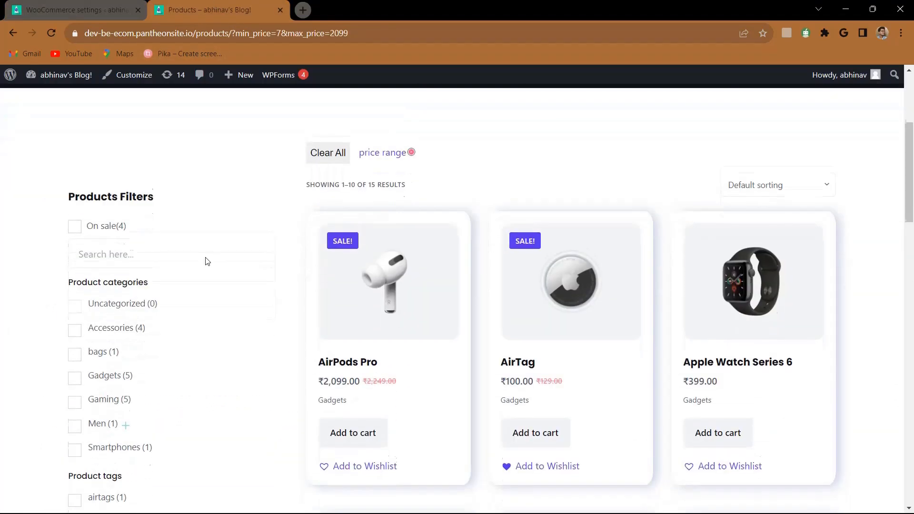
scroll(109, 185, "up", 5)
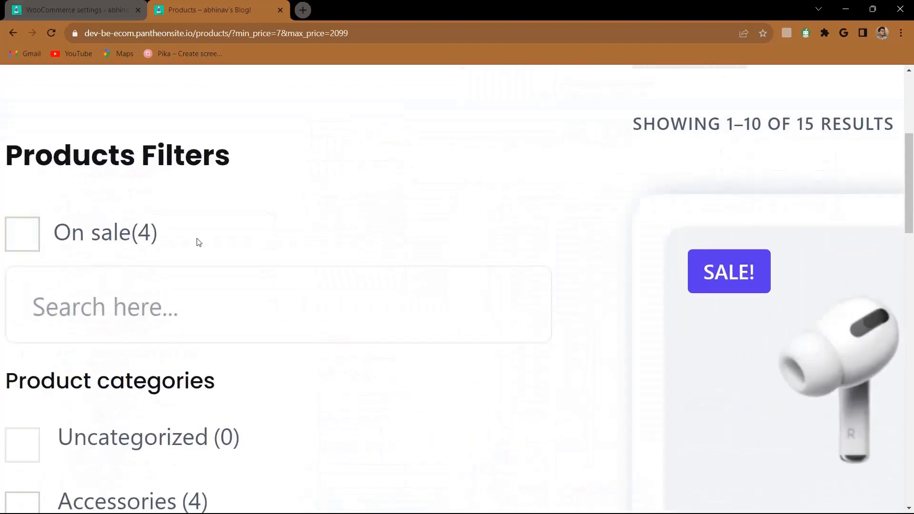
scroll(146, 238, "down", 3)
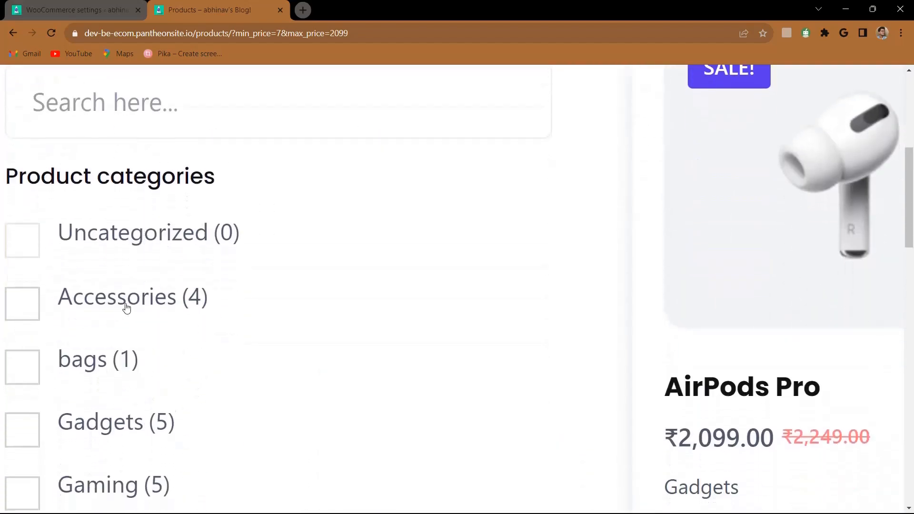
scroll(194, 304, "down", 3)
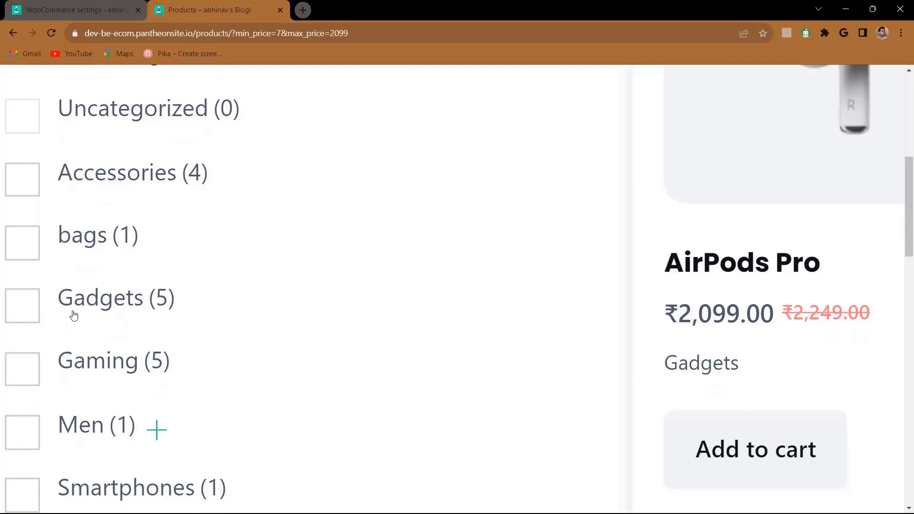
Return to the WooCommerce filter settings and review the remaining options from Dynamic recount to Reset button text.
left_click(85, 7)
scroll(219, 307, "down", 1)
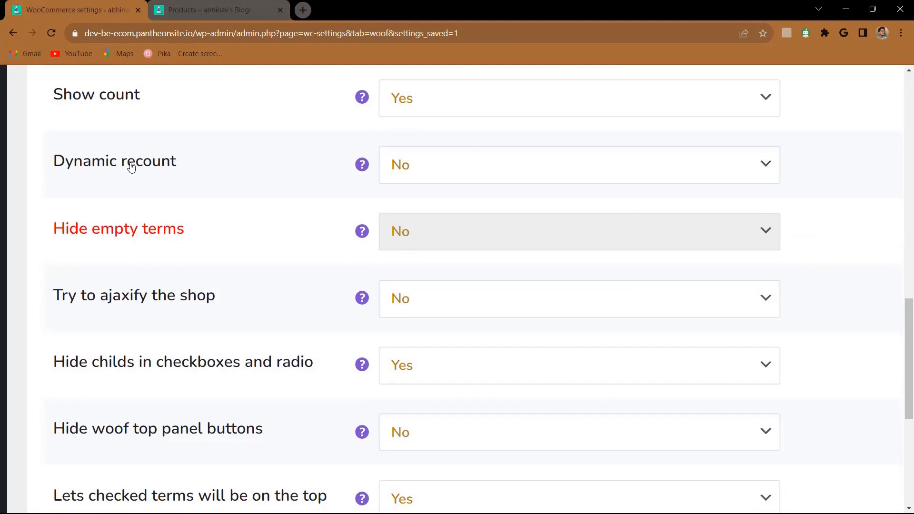
scroll(233, 179, "down", 1)
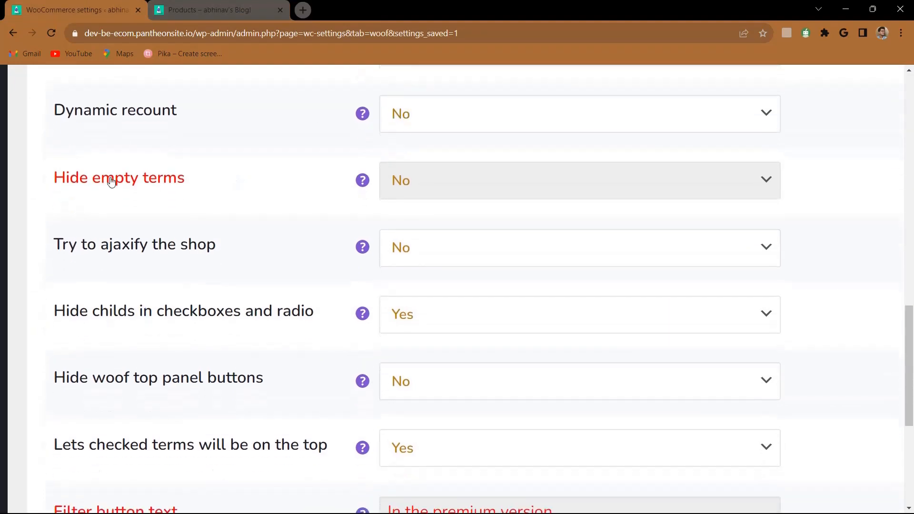
scroll(249, 246, "down", 1)
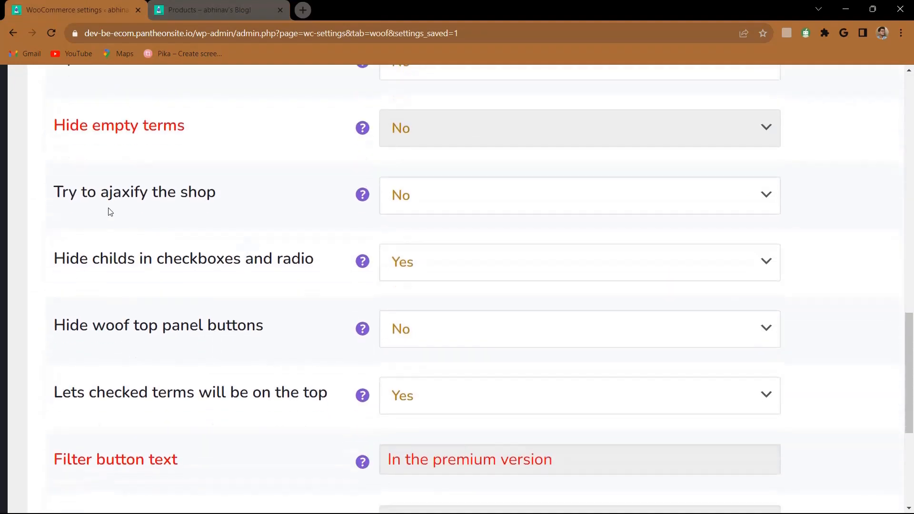
scroll(238, 226, "down", 1)
scroll(132, 234, "down", 1)
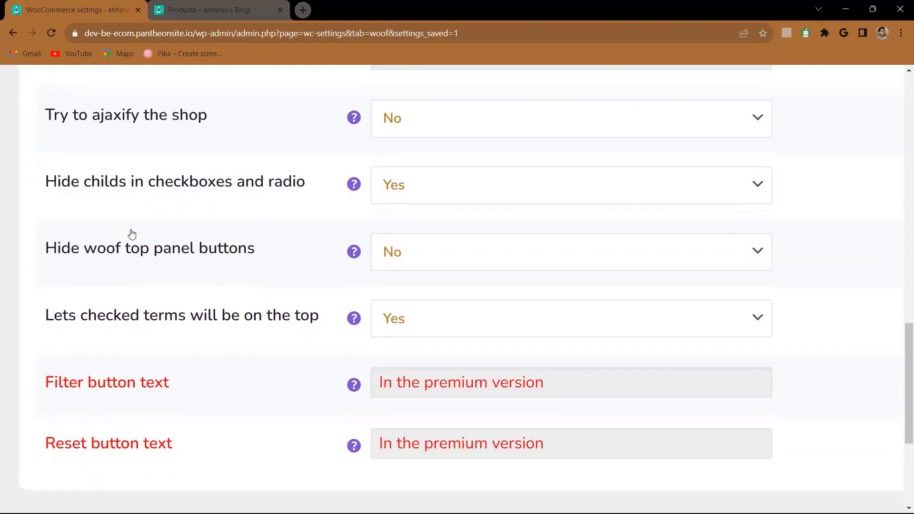
scroll(322, 215, "down", 2)
scroll(321, 216, "down", 2)
scroll(319, 215, "down", 1)
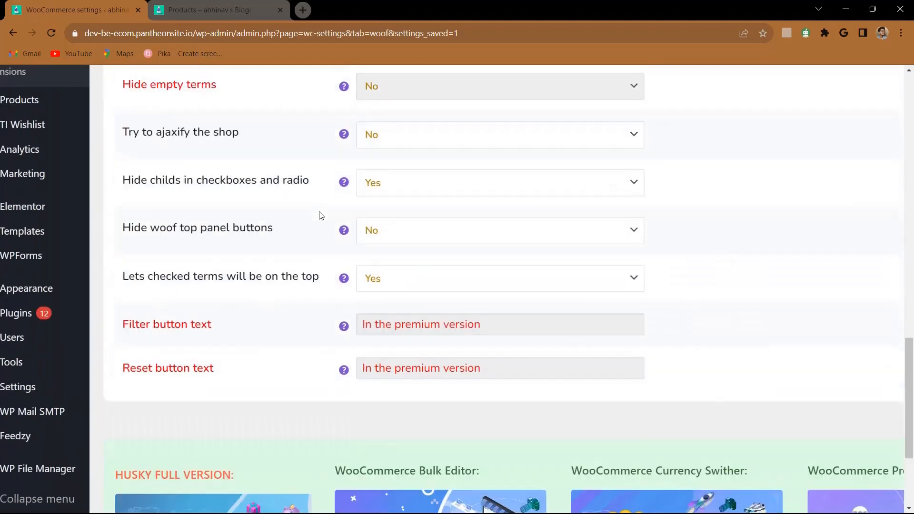
scroll(309, 219, "down", 1)
scroll(272, 220, "up", 1)
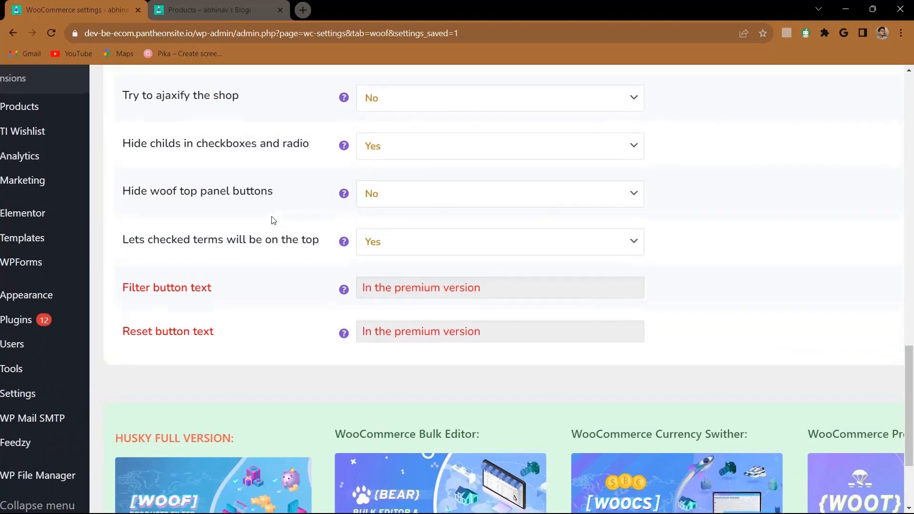
scroll(273, 219, "up", 2)
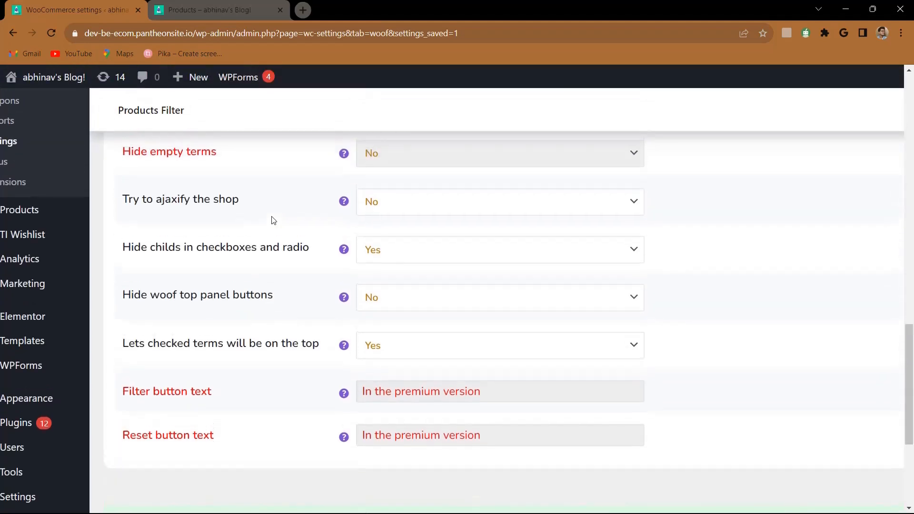
Open the filter's Design section and examine its settings, from the radio and checkboxes skin to the subcategory images.
scroll(274, 220, "up", 8)
scroll(273, 220, "down", 1)
scroll(273, 220, "down", 2)
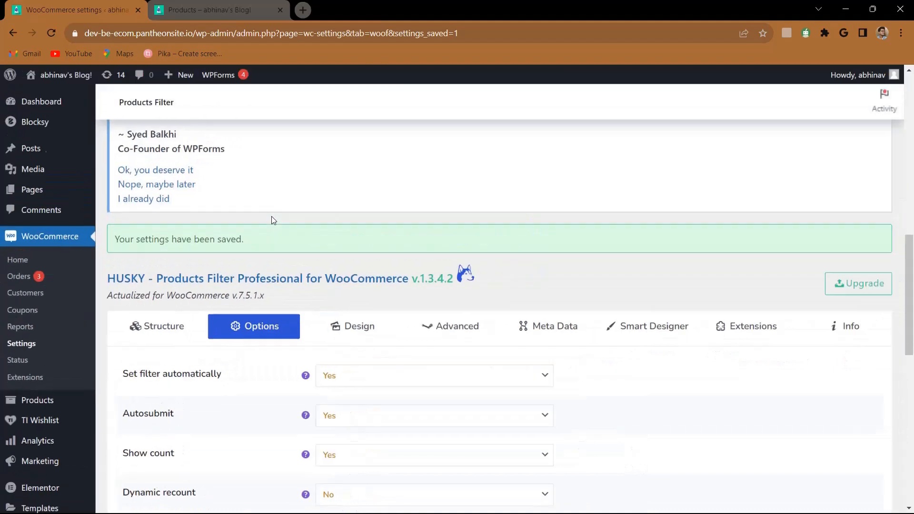
left_click(367, 326)
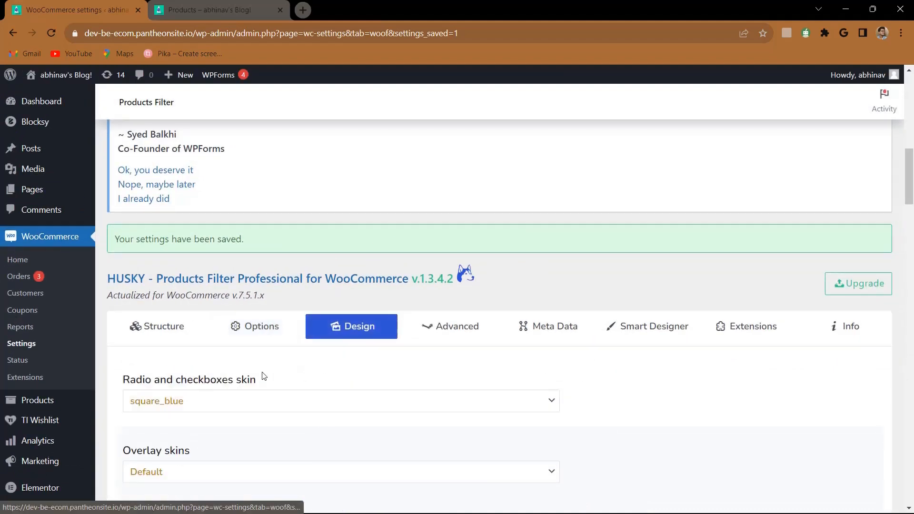
scroll(262, 375, "down", 3)
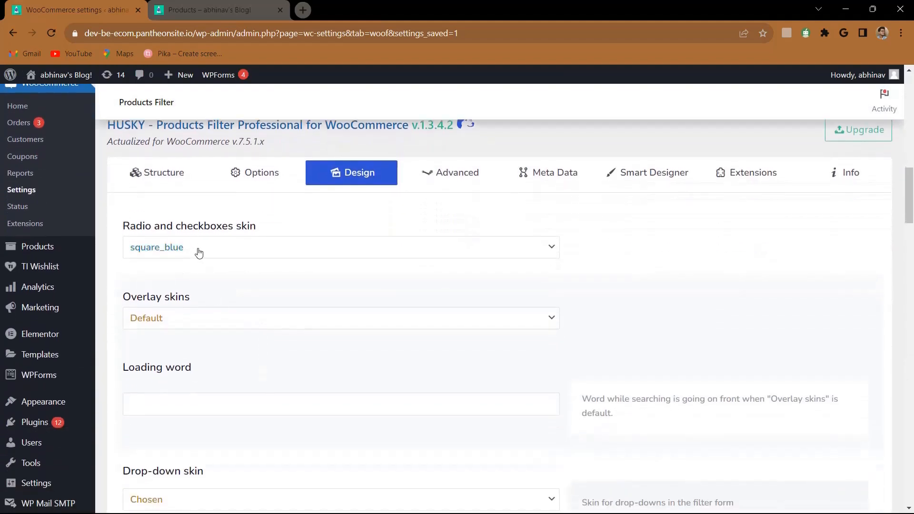
scroll(199, 252, "down", 1)
scroll(199, 252, "down", 1)
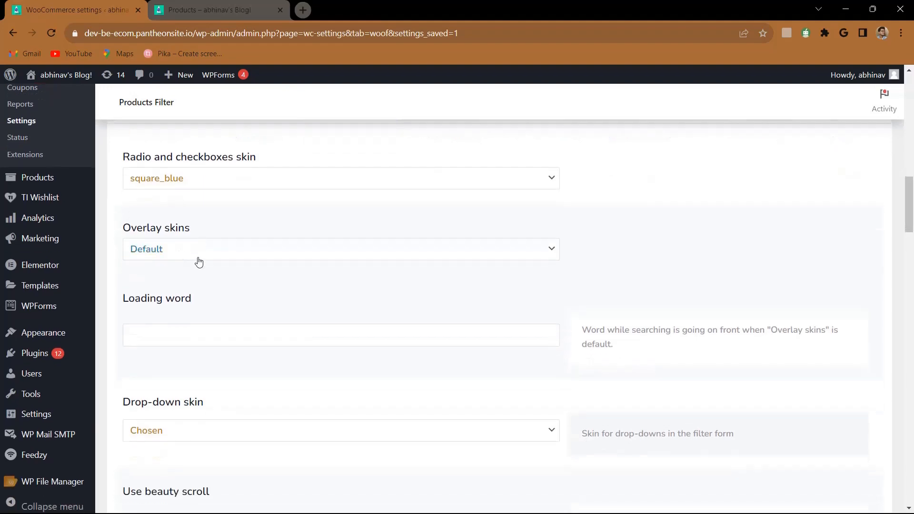
scroll(199, 262, "down", 3)
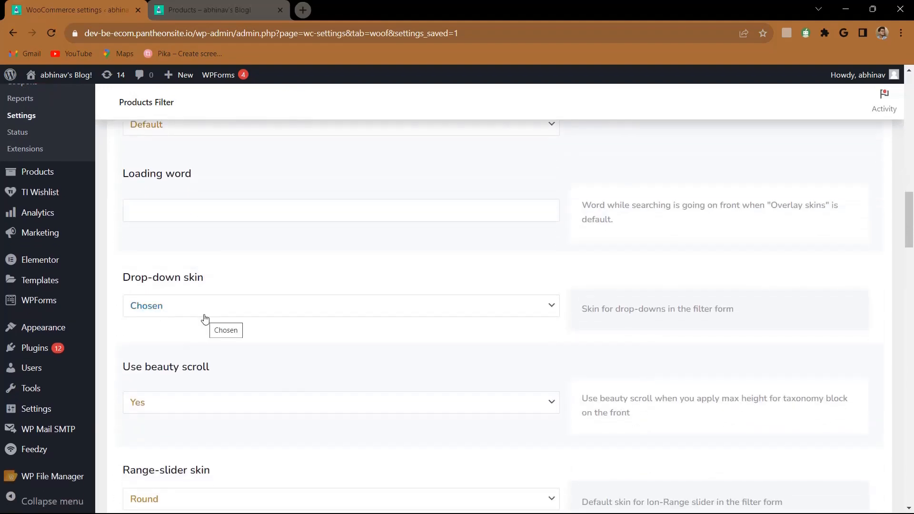
scroll(205, 318, "down", 15)
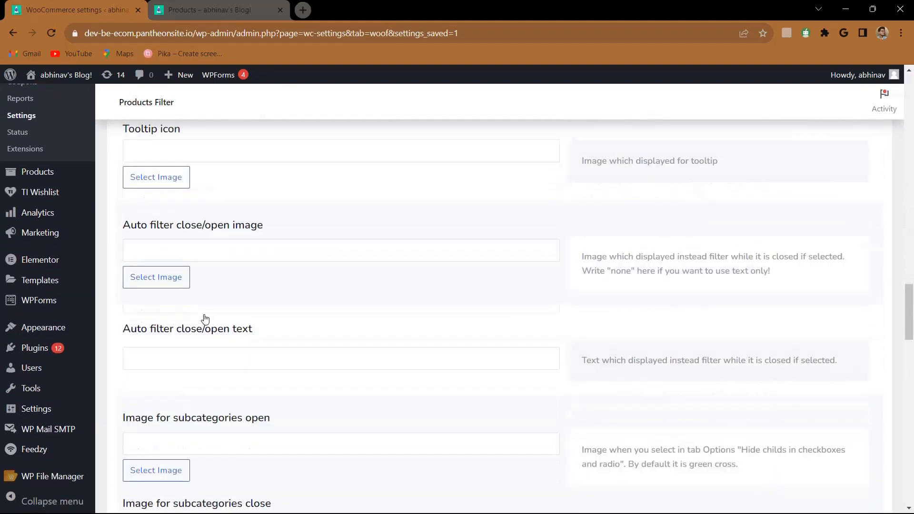
scroll(206, 318, "down", 7)
Open the Advanced section's Code settings and examine the Custom CSS code, JavaScript after AJAX and page initialization fields.
scroll(205, 318, "up", 20)
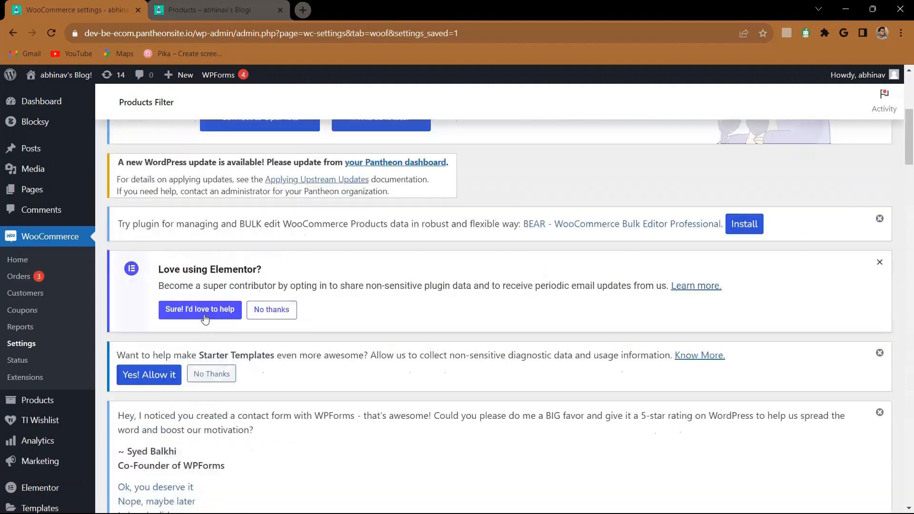
scroll(205, 318, "down", 3)
scroll(205, 318, "down", 7)
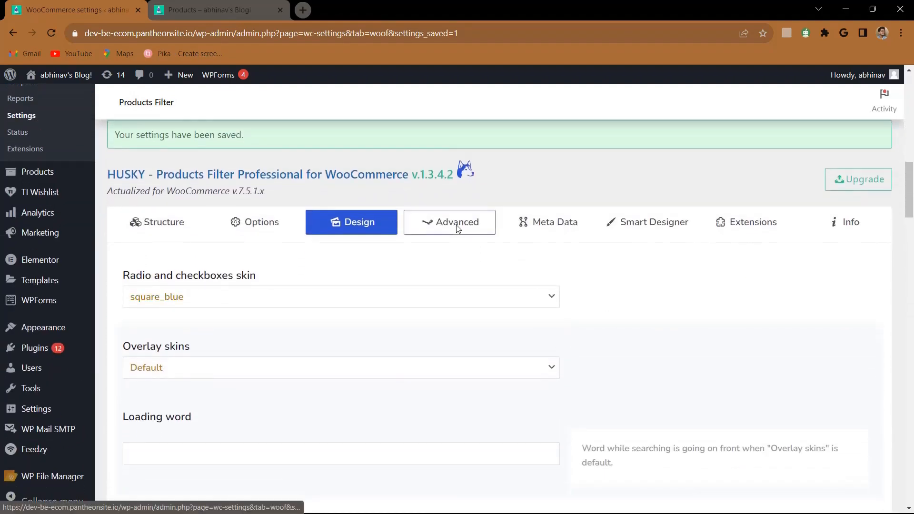
left_click(457, 228)
scroll(357, 271, "down", 3)
left_click(362, 246)
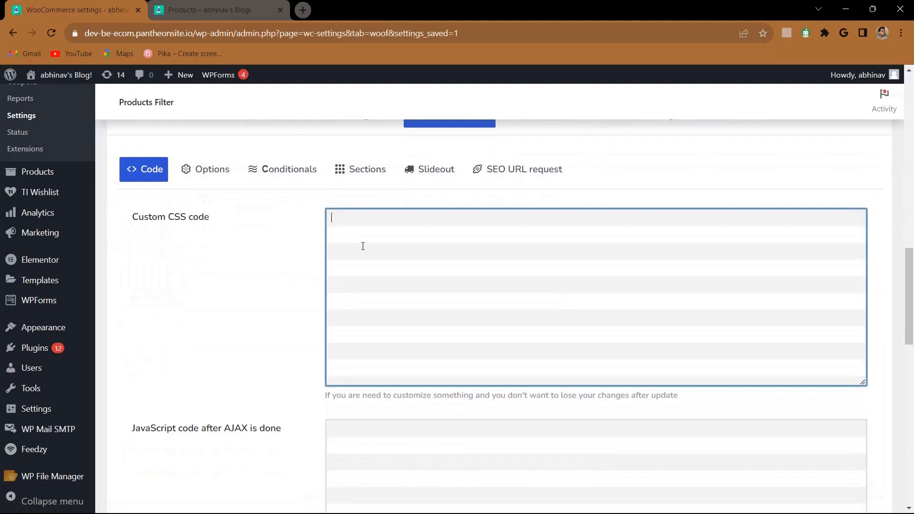
scroll(363, 246, "down", 4)
left_click(371, 259)
scroll(372, 258, "down", 6)
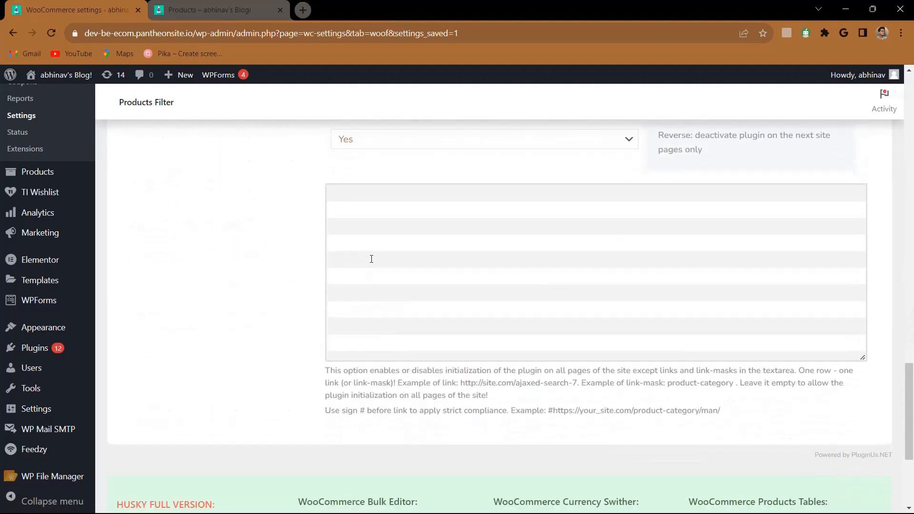
Open the Advanced section's Options and examine the Products per page and Optimize loading of HUSKY JavaScript files settings.
scroll(371, 258, "up", 16)
scroll(371, 259, "down", 2)
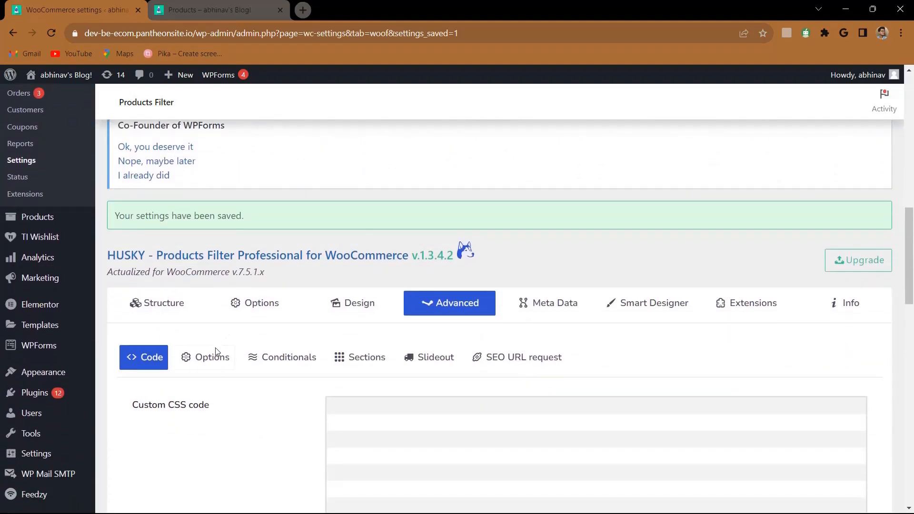
left_click(214, 356)
scroll(237, 317, "down", 6)
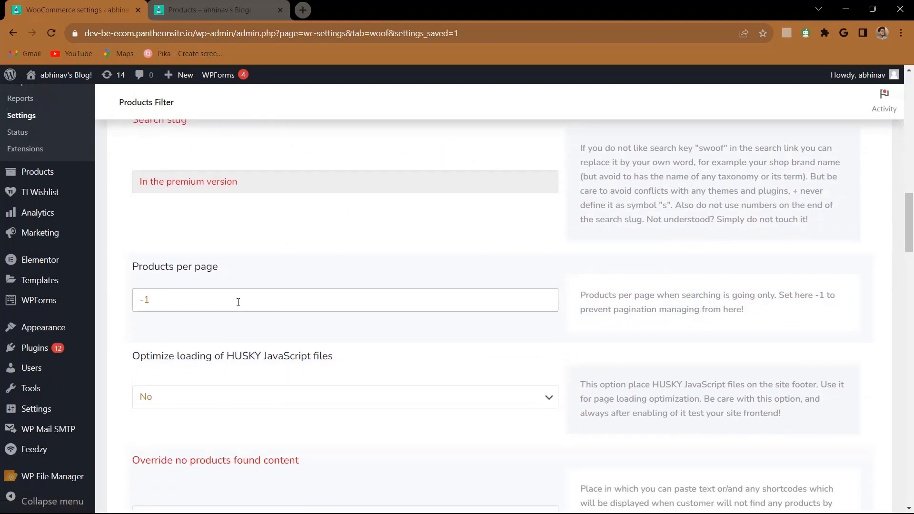
scroll(238, 302, "down", 2)
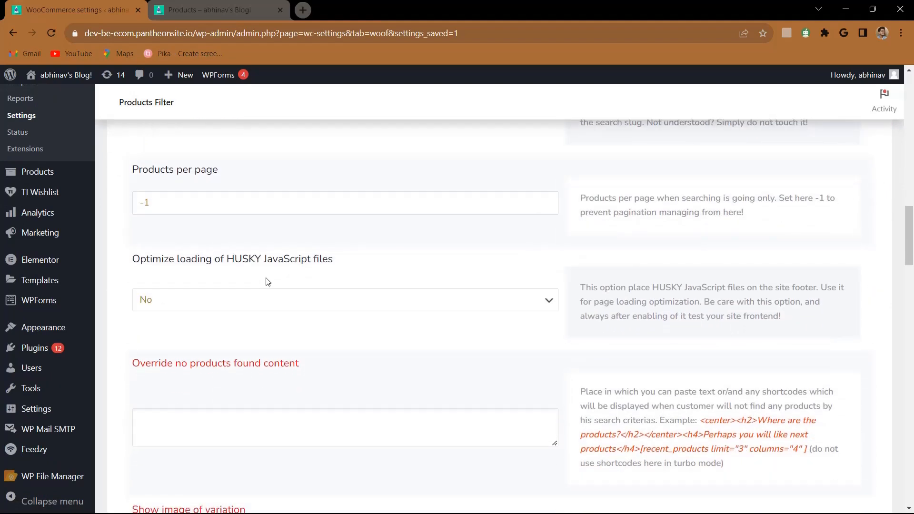
Open the Advanced section's Conditionals and examine the data field for the default filter.
scroll(268, 281, "up", 7)
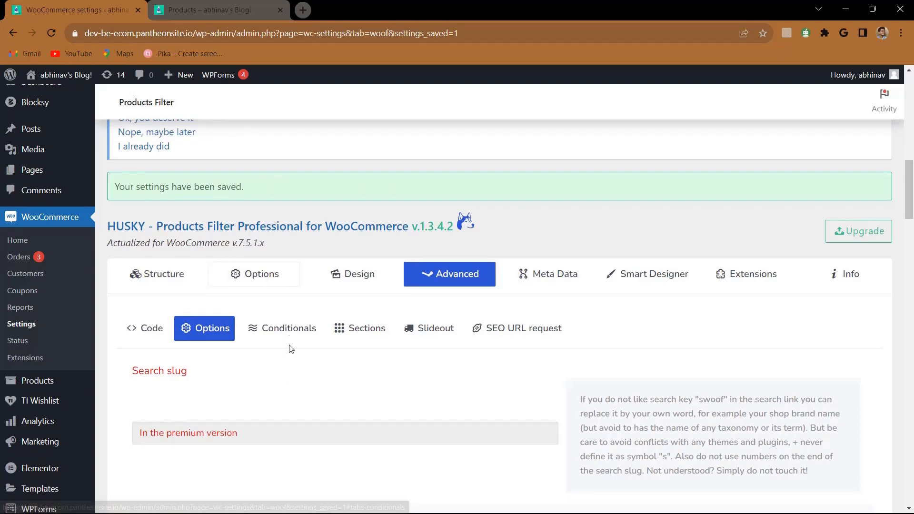
left_click(286, 329)
scroll(285, 343, "down", 3)
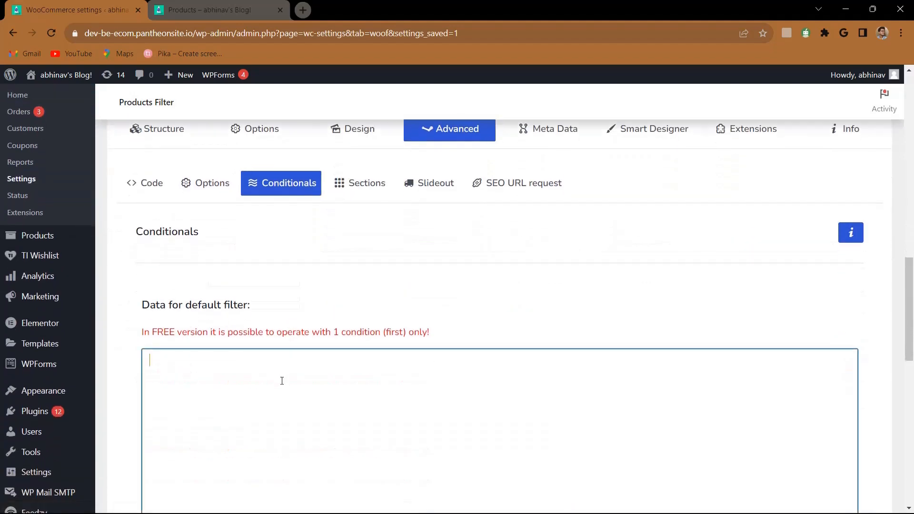
left_click(282, 380)
scroll(282, 380, "down", 2)
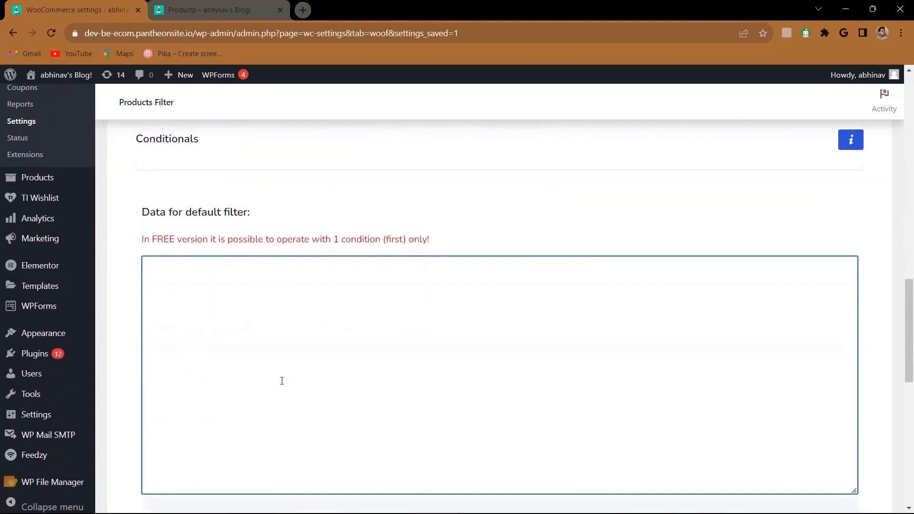
scroll(282, 381, "up", 2)
left_click_drag(292, 344, 370, 164)
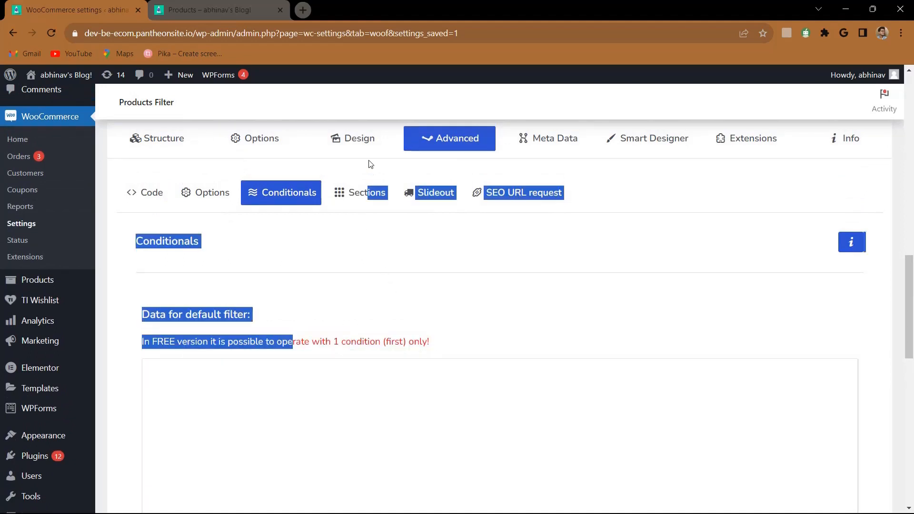
Look through the Advanced section's Sections, Slideout and SEO URL request settings.
left_click(357, 201)
left_click(434, 203)
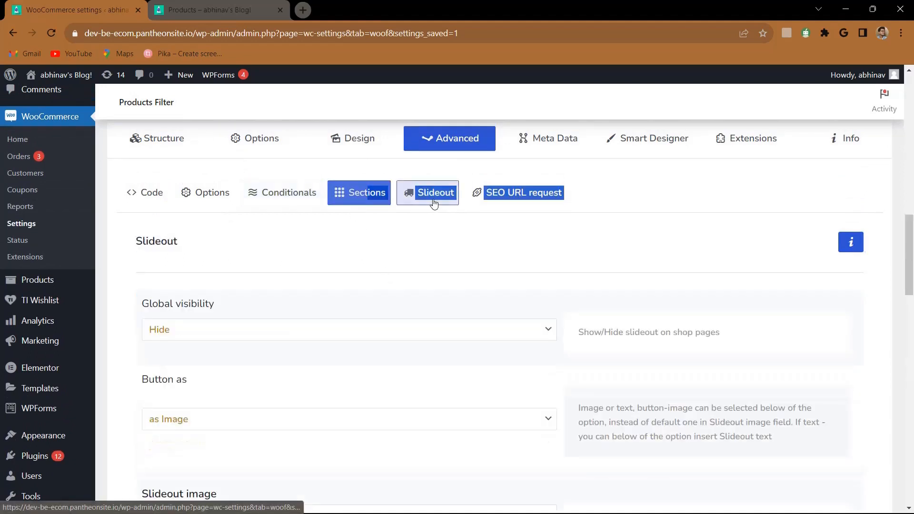
left_click(506, 200)
scroll(428, 249, "up", 1)
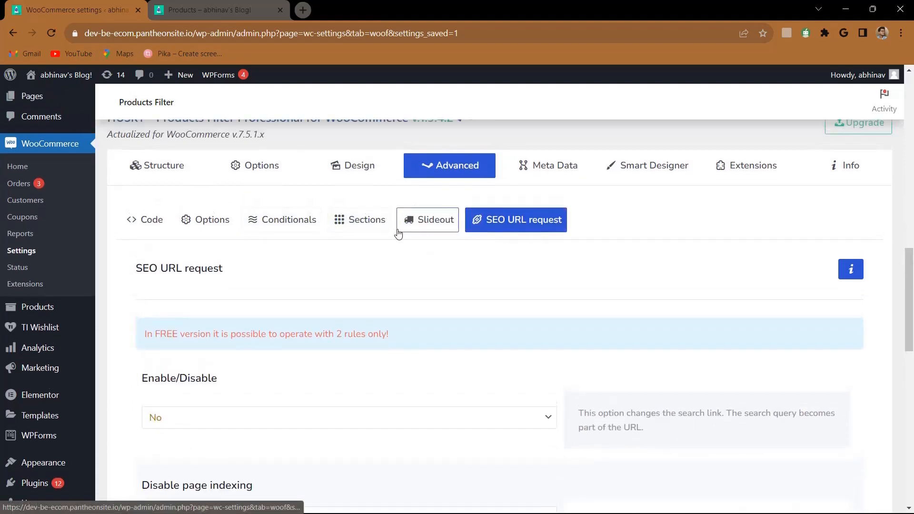
Return to the Advanced section's Sections settings and examine Init sections, the Sections behavior choices and the section creation options.
left_click(366, 220)
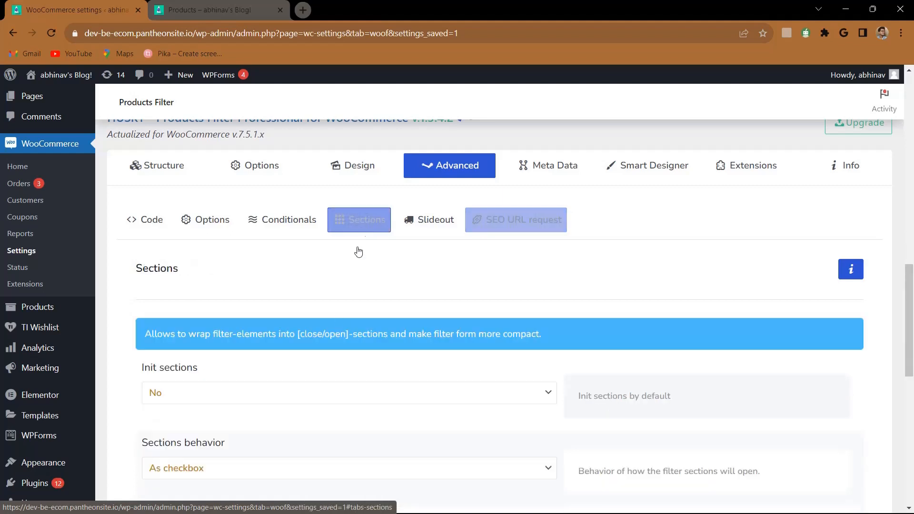
scroll(337, 316, "down", 2)
scroll(314, 296, "down", 1)
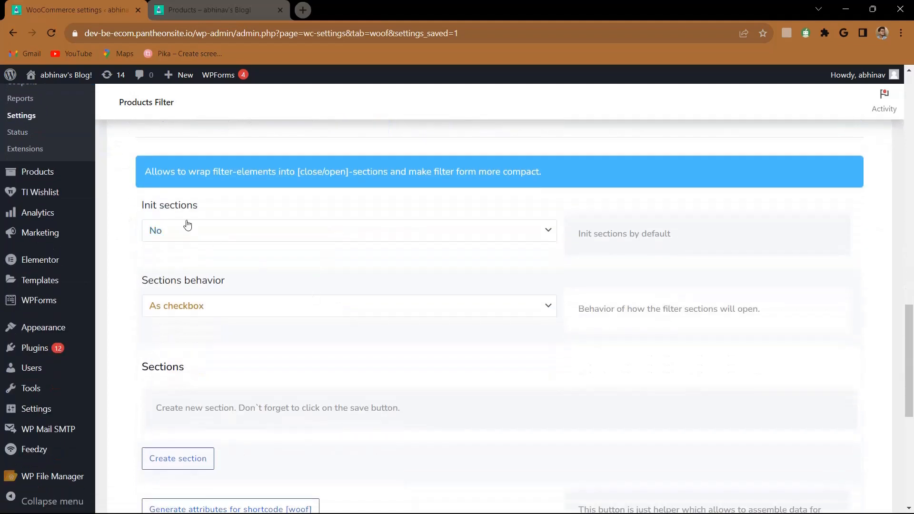
scroll(341, 241, "down", 1)
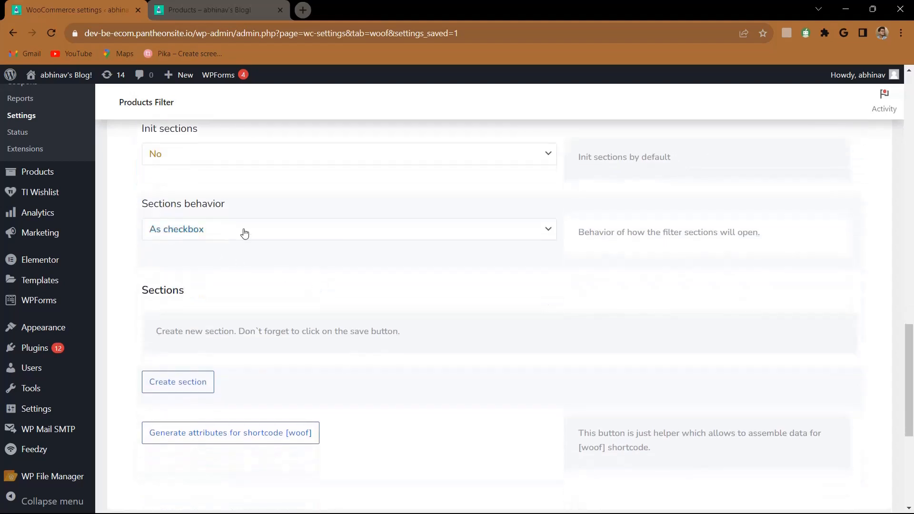
left_click(245, 232)
left_click(252, 308)
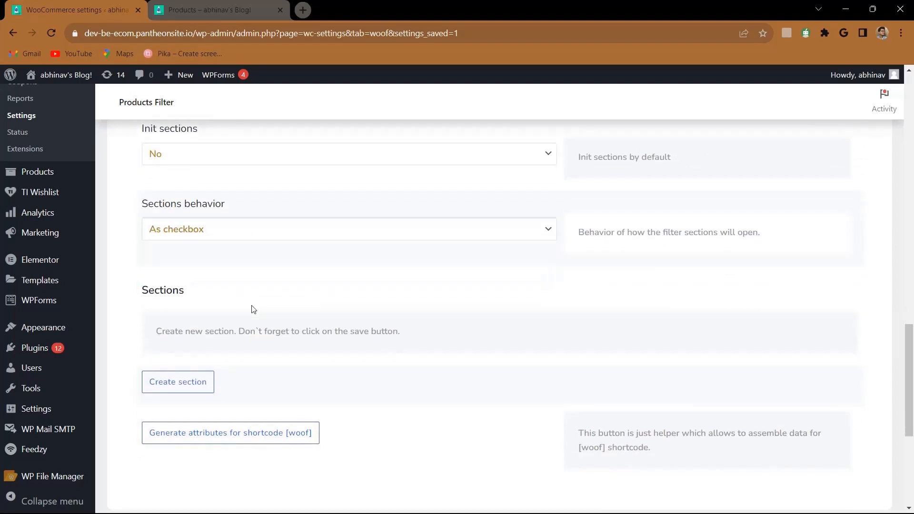
scroll(252, 309, "down", 3)
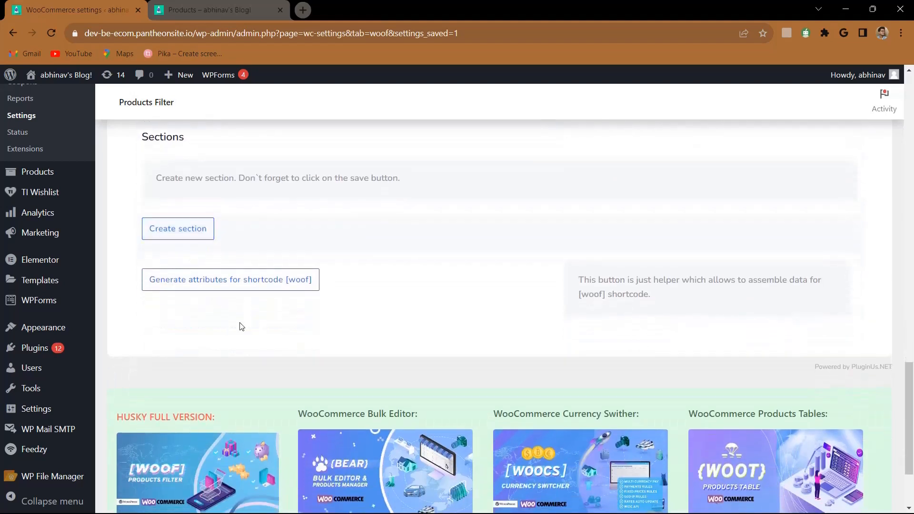
Open the Meta Data section and examine the fields for adding a custom key and getting keys by product ID.
scroll(240, 326, "up", 8)
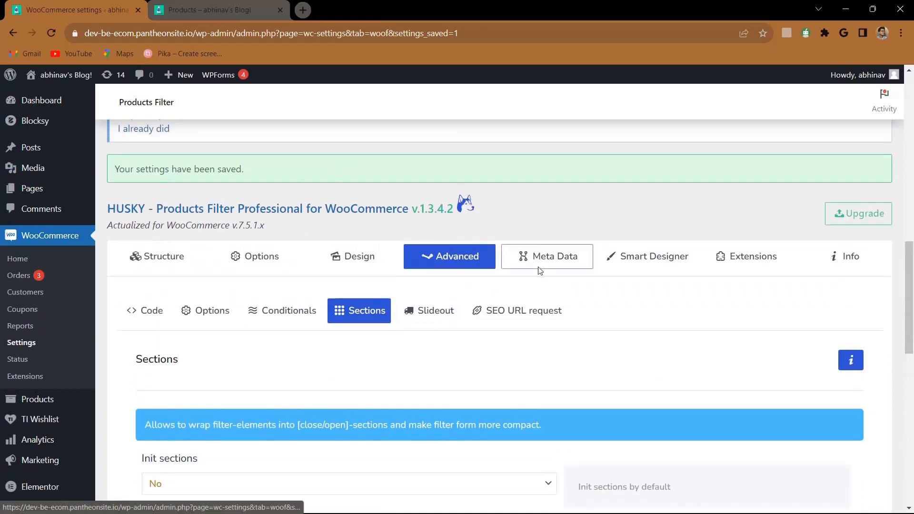
left_click(567, 257)
scroll(408, 306, "down", 2)
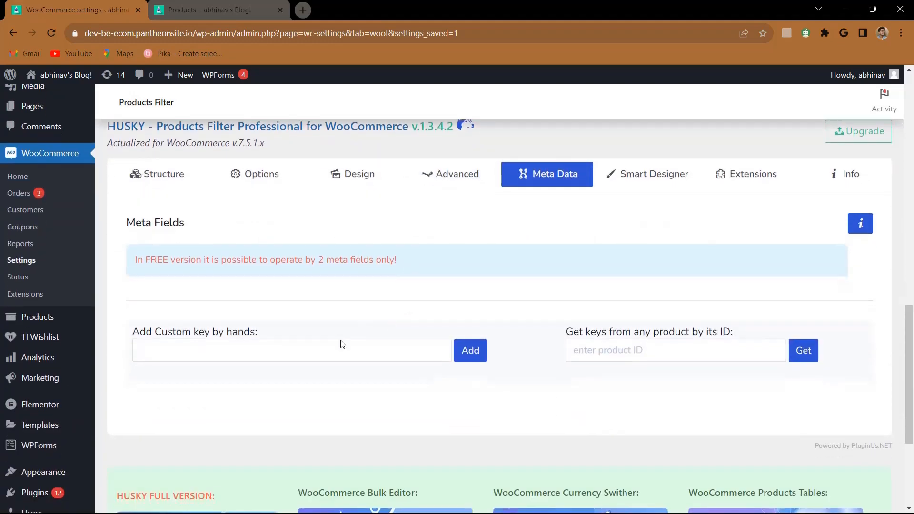
left_click(265, 357)
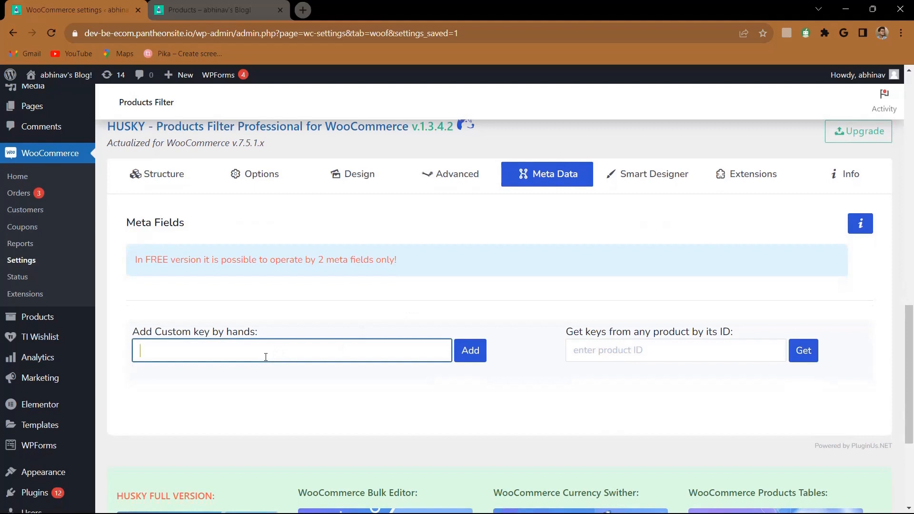
left_click(603, 352)
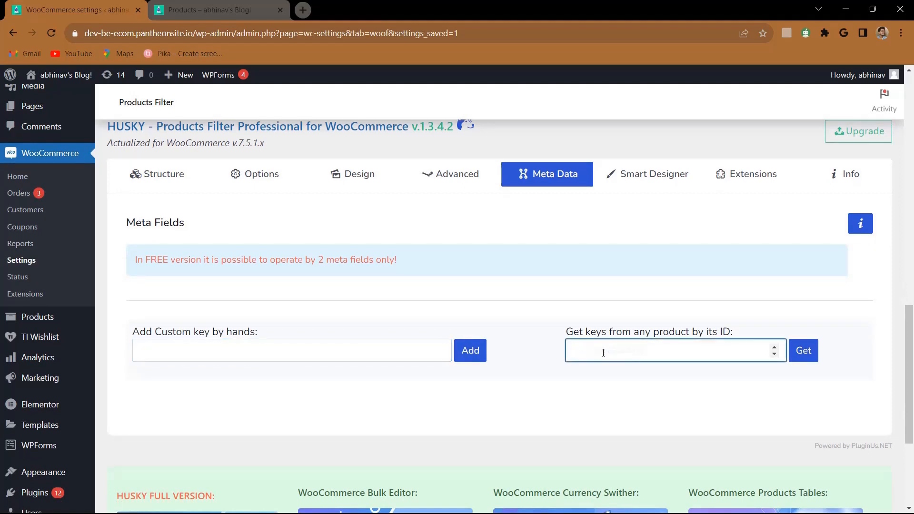
View the Smart Designer section, and review the default extensions offered in the Extensions section.
left_click(652, 175)
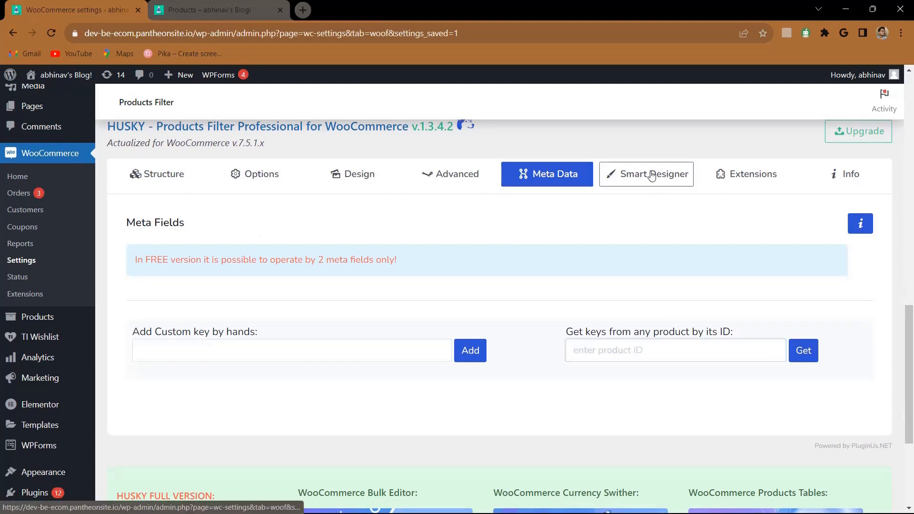
scroll(580, 223, "down", 1)
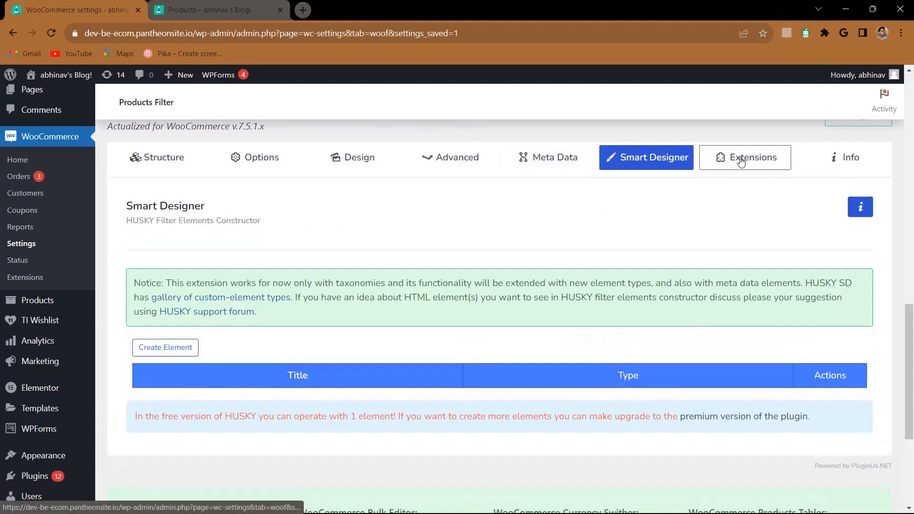
left_click(713, 165)
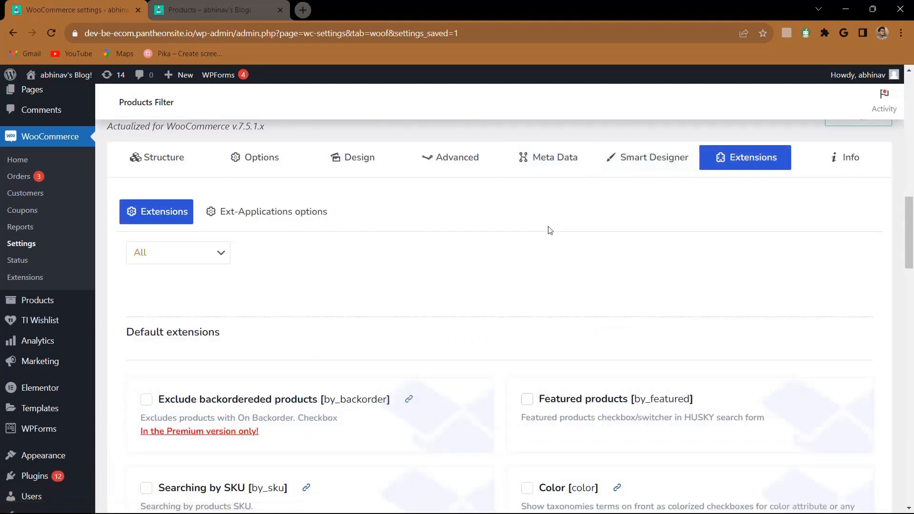
scroll(550, 230, "down", 1)
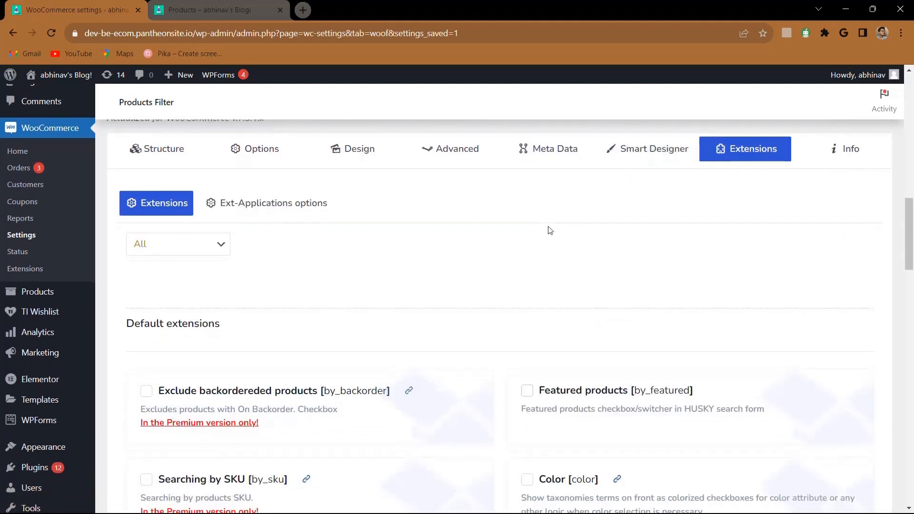
scroll(605, 243, "down", 4)
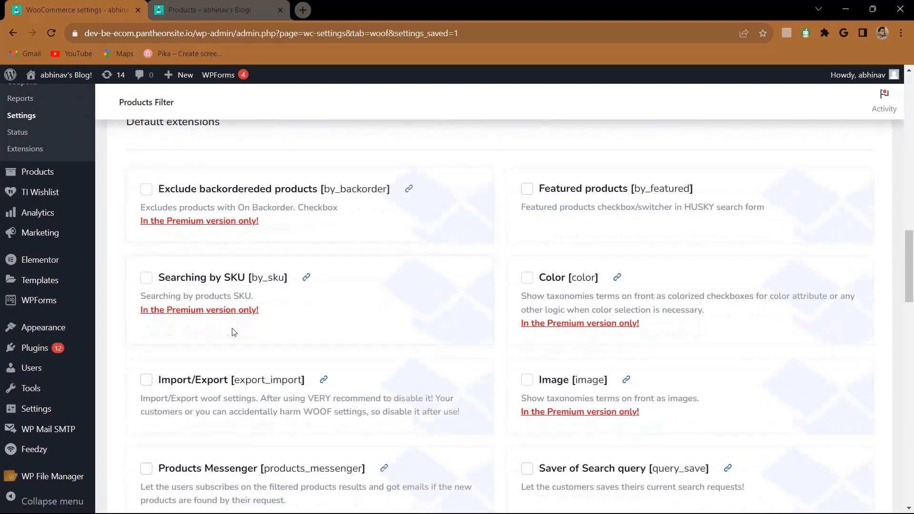
scroll(233, 331, "down", 3)
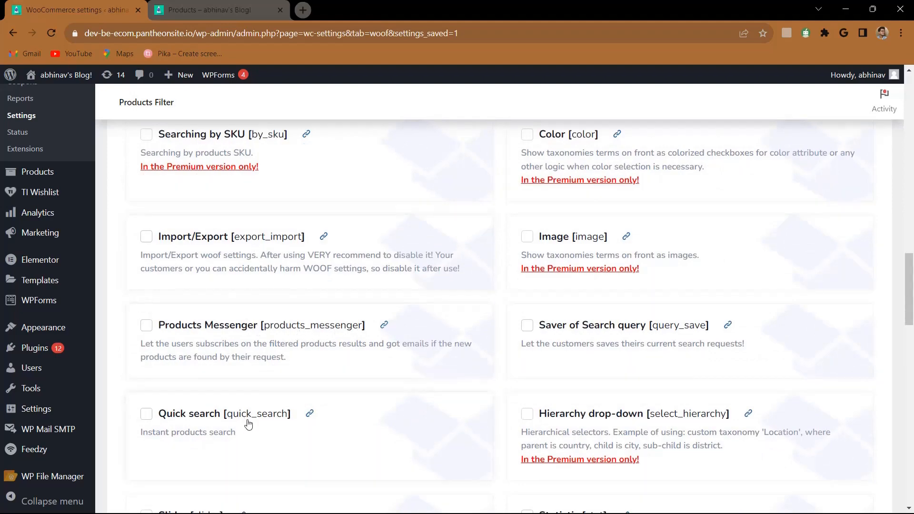
scroll(248, 424, "down", 4)
scroll(247, 423, "up", 7)
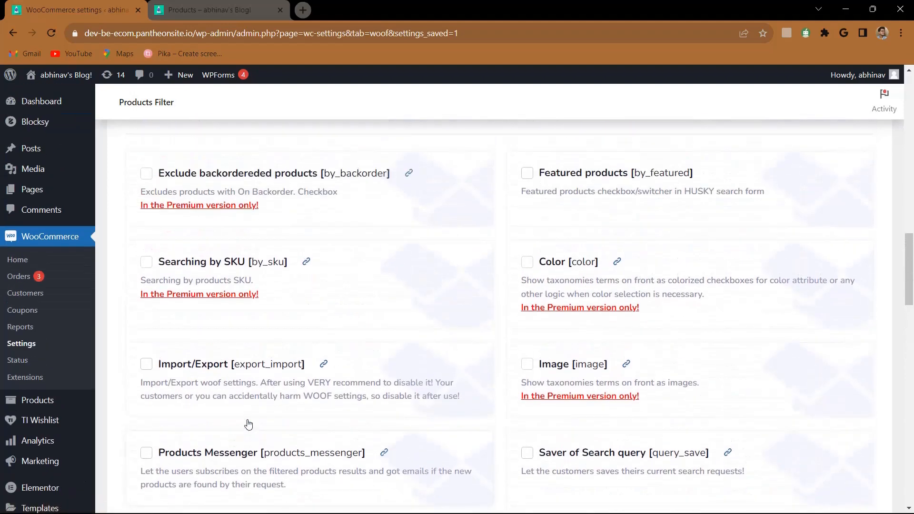
Save the changes to the Products Filter settings.
scroll(248, 423, "up", 2)
scroll(504, 314, "up", 10)
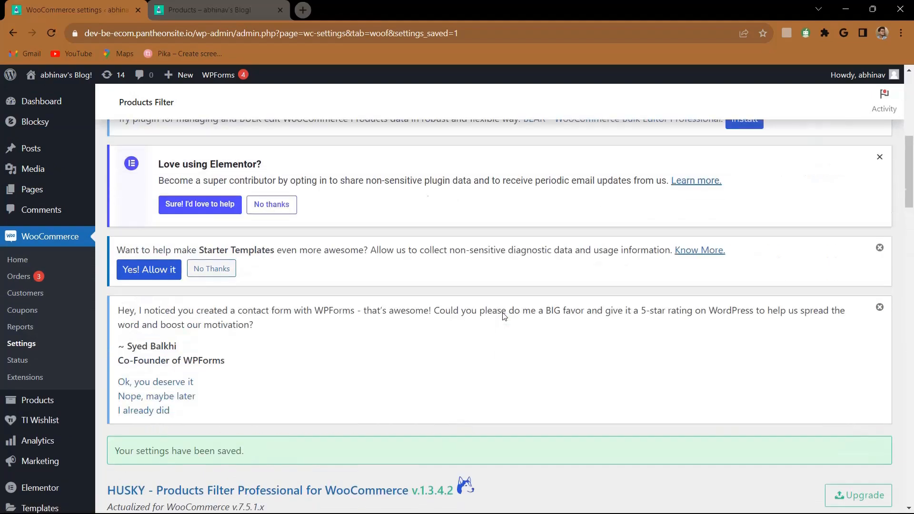
scroll(504, 316, "up", 5)
scroll(504, 314, "down", 20)
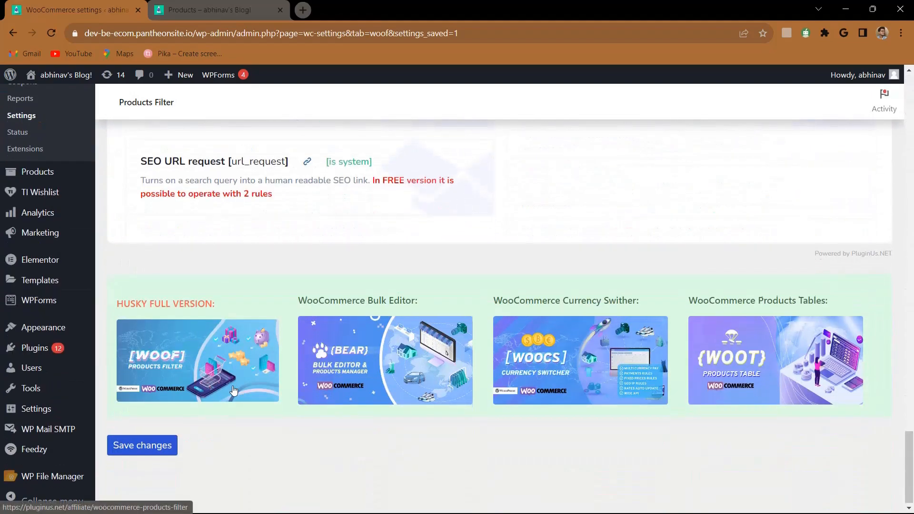
left_click(162, 446)
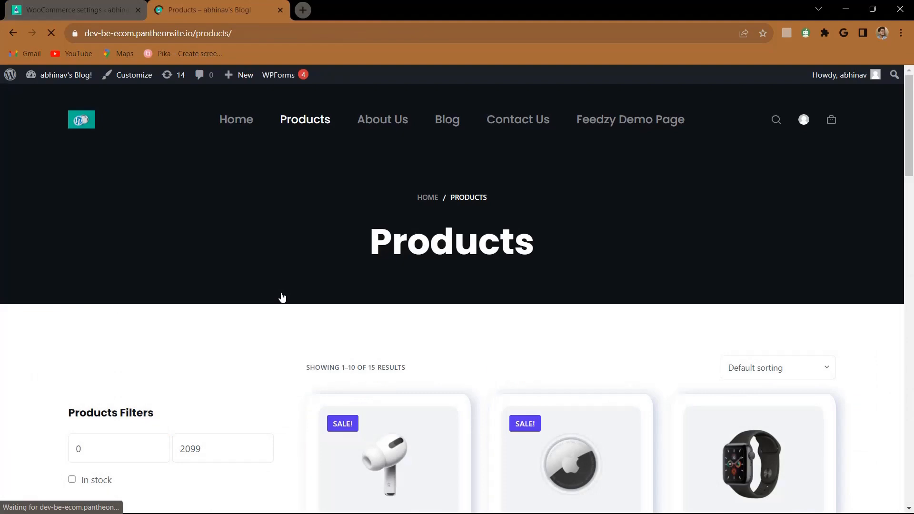
Examine the shop's Products page filters for price range, stock, sale, text search, categories, tags, color and size.
scroll(282, 298, "down", 5)
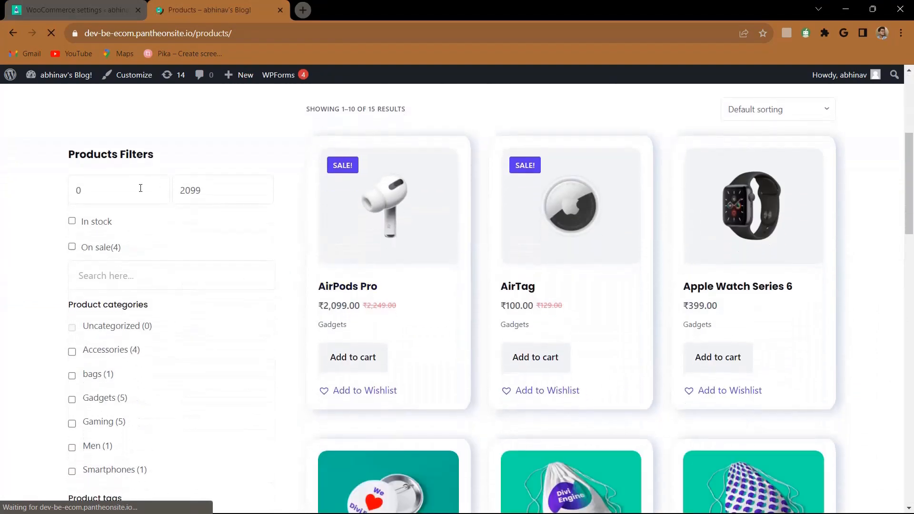
left_click(120, 190)
left_click(188, 191)
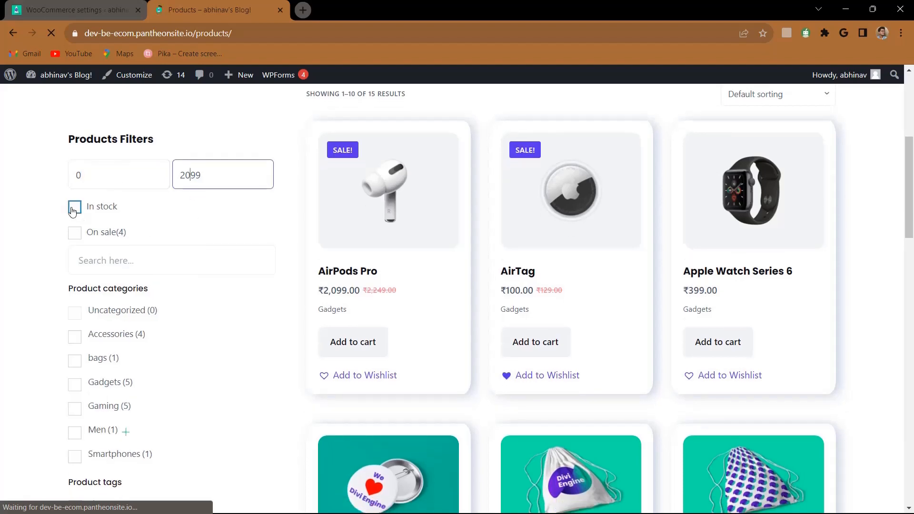
scroll(79, 211, "down", 8)
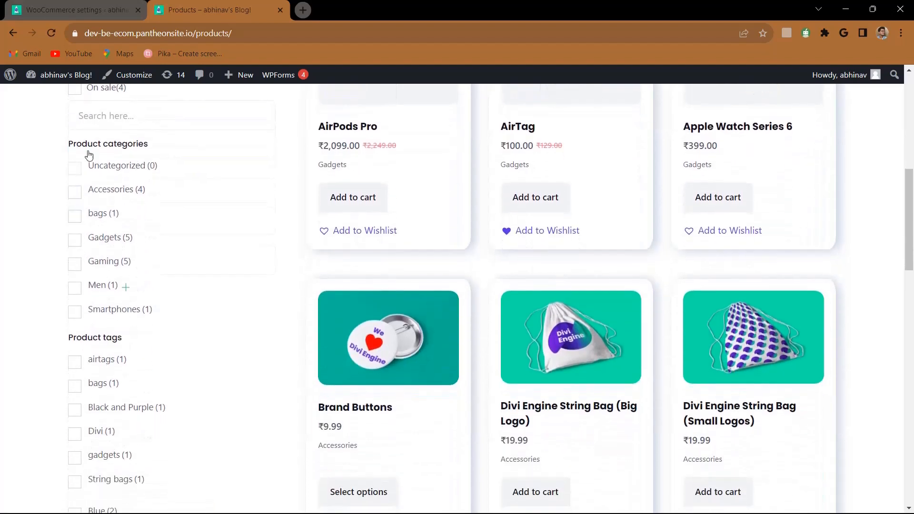
scroll(91, 144, "down", 2)
scroll(91, 145, "up", 2)
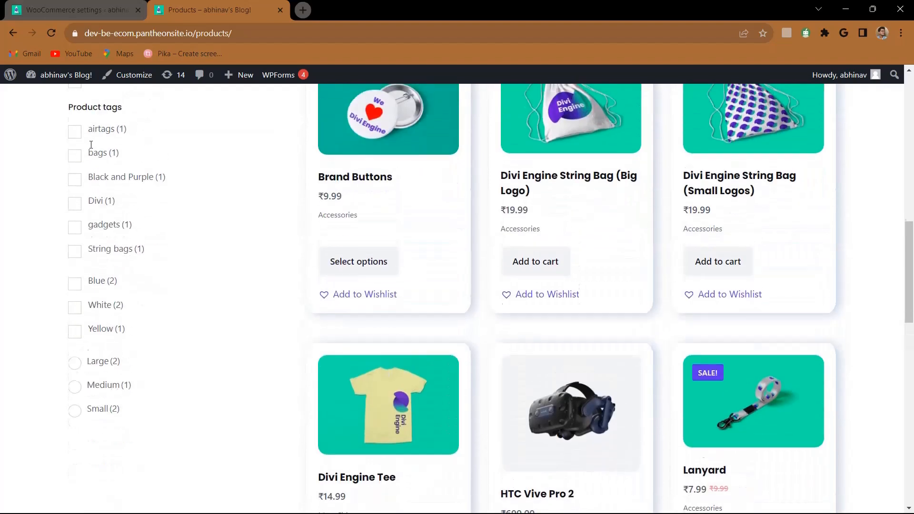
scroll(91, 144, "down", 1)
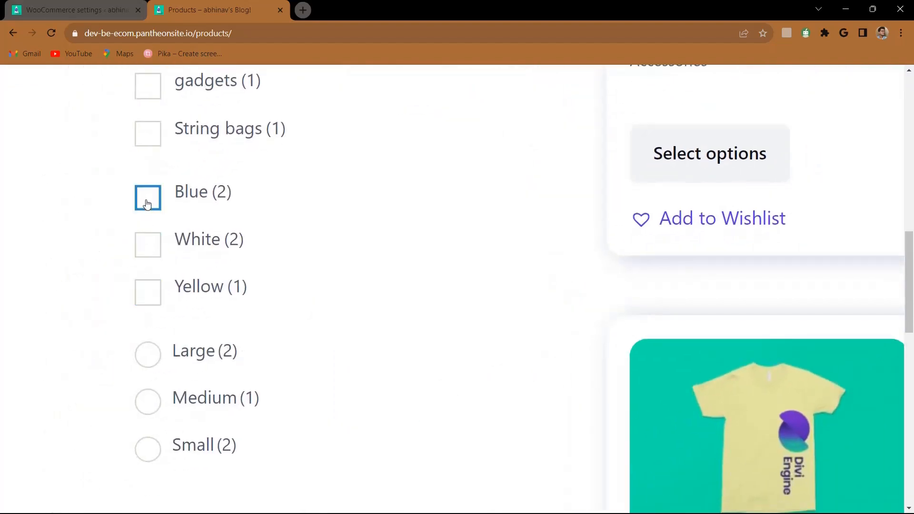
Try the color filters on the Products page by selecting Blue and White.
left_click(146, 204)
left_click(149, 257)
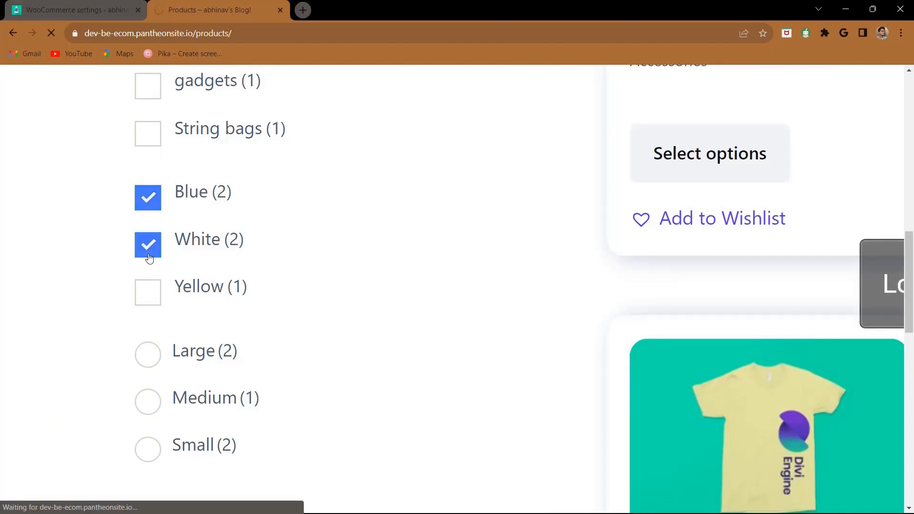
scroll(177, 328, "down", 2)
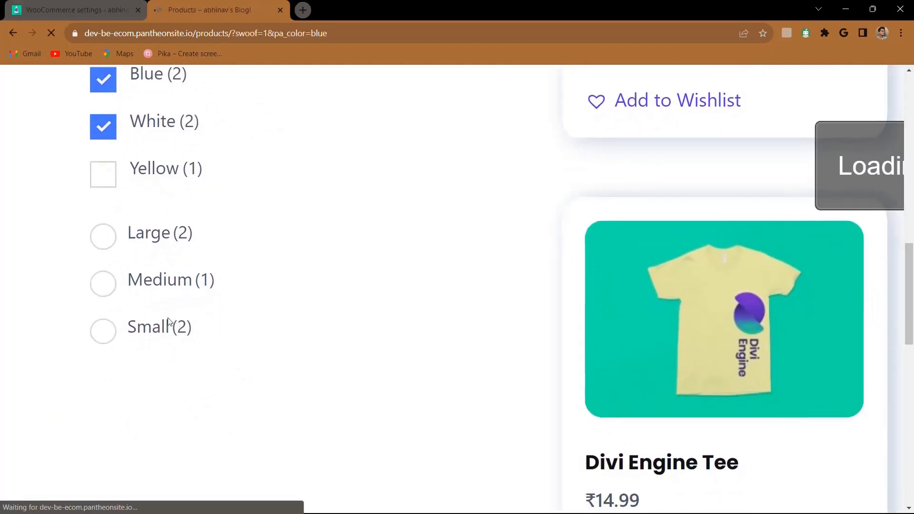
scroll(105, 245, "down", 13)
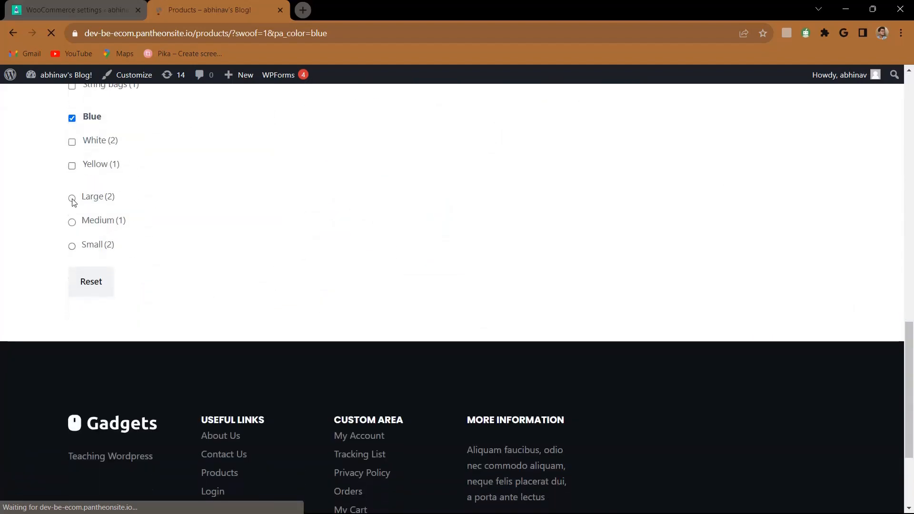
Try the Large size filter, switch it to Medium, and view the products matching Blue and Medium.
left_click(71, 198)
scroll(229, 204, "up", 10)
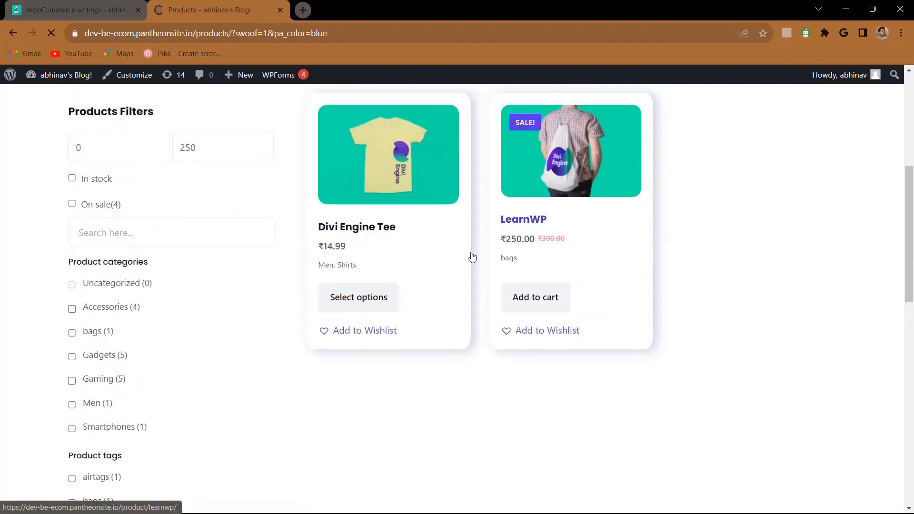
scroll(335, 344, "down", 8)
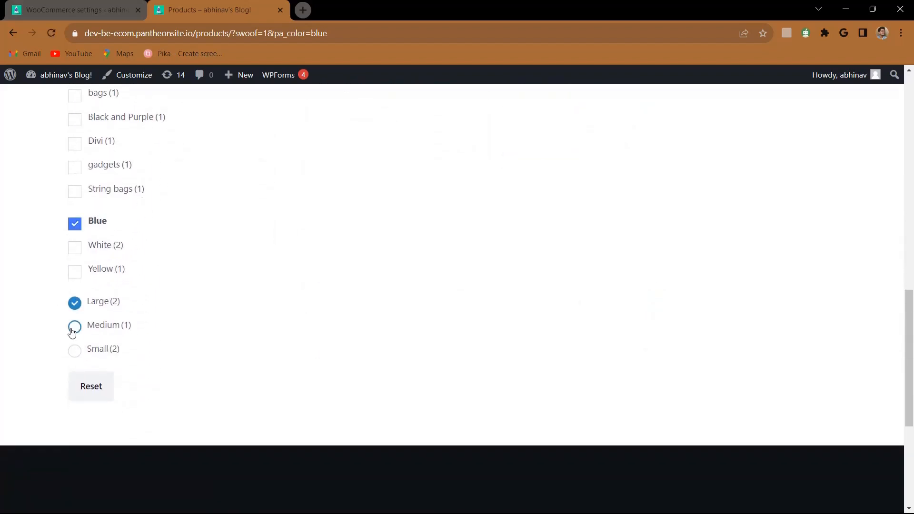
left_click(77, 328)
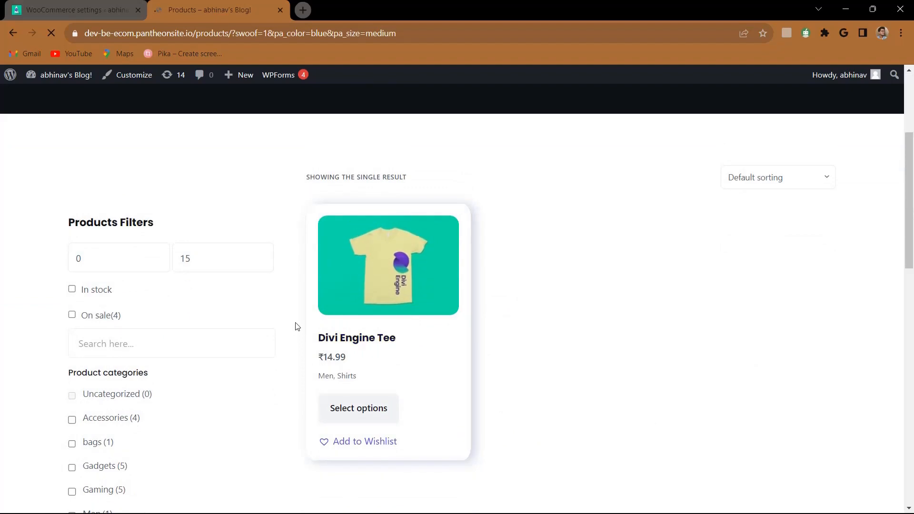
scroll(295, 326, "down", 3)
Return to the WooCommerce settings, look over the enabled filter items, and open the Widgets management page.
left_click(86, 3)
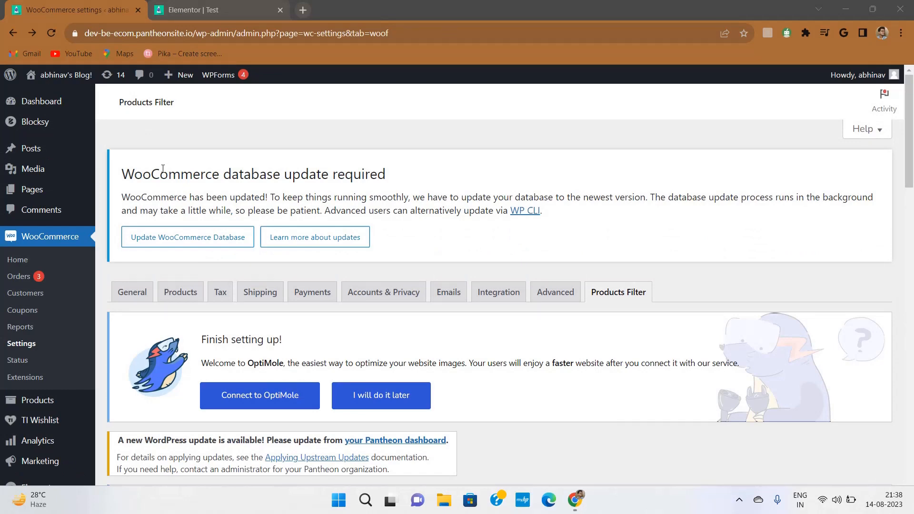
scroll(108, 213, "down", 15)
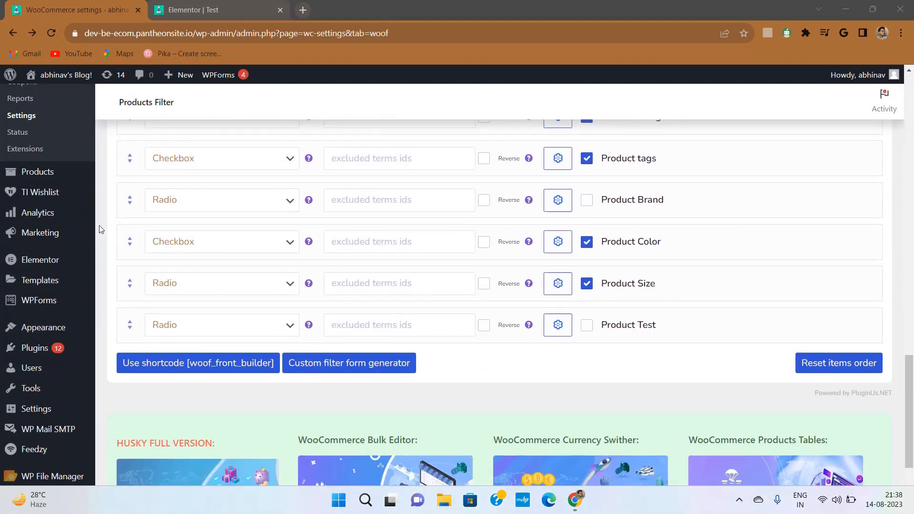
scroll(99, 225, "up", 2)
scroll(99, 225, "down", 3)
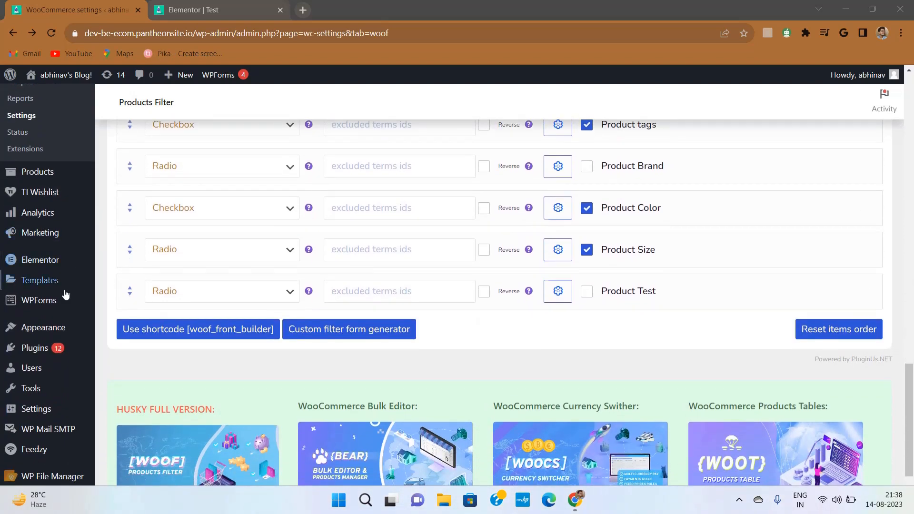
mouse_move(51, 330)
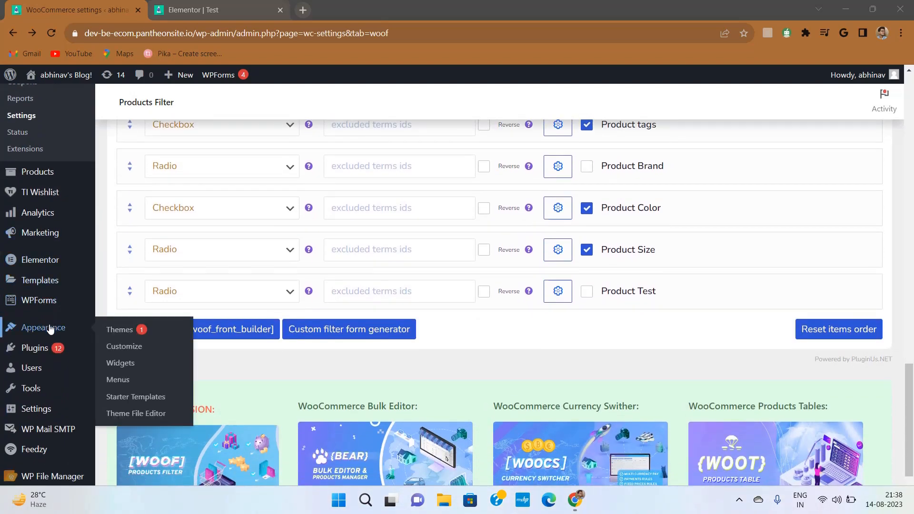
left_click(132, 368)
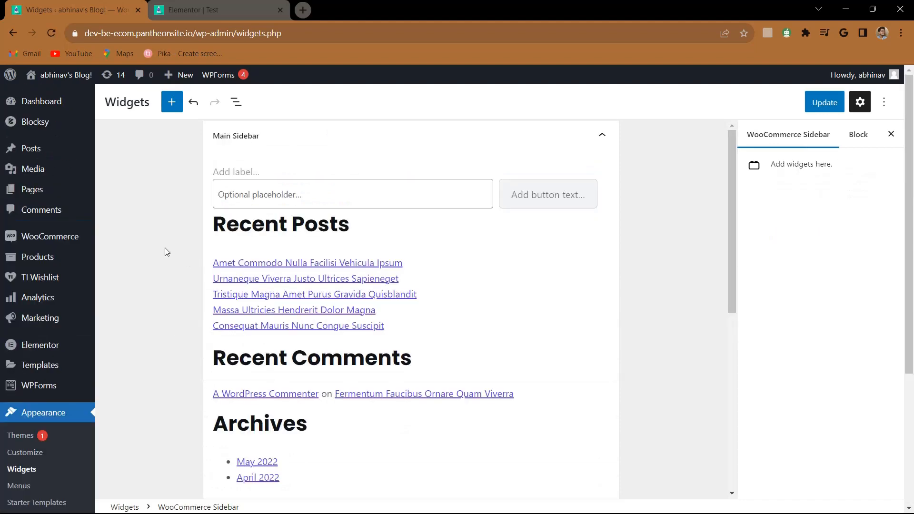
Expand the WooCommerce Sidebar widget area and add the HUSKY - Products Filter Professional block found by searching "hus".
scroll(165, 248, "down", 6)
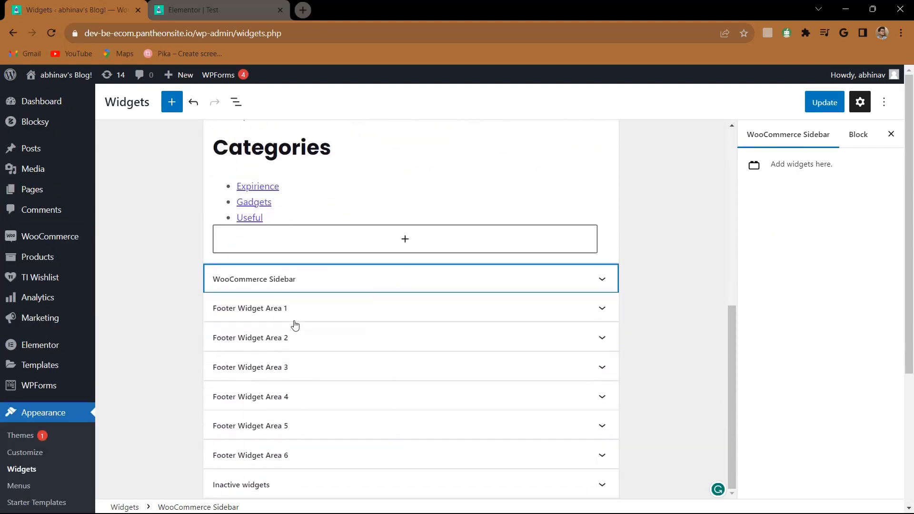
scroll(291, 323, "down", 1)
left_click(312, 280)
scroll(312, 282, "down", 1)
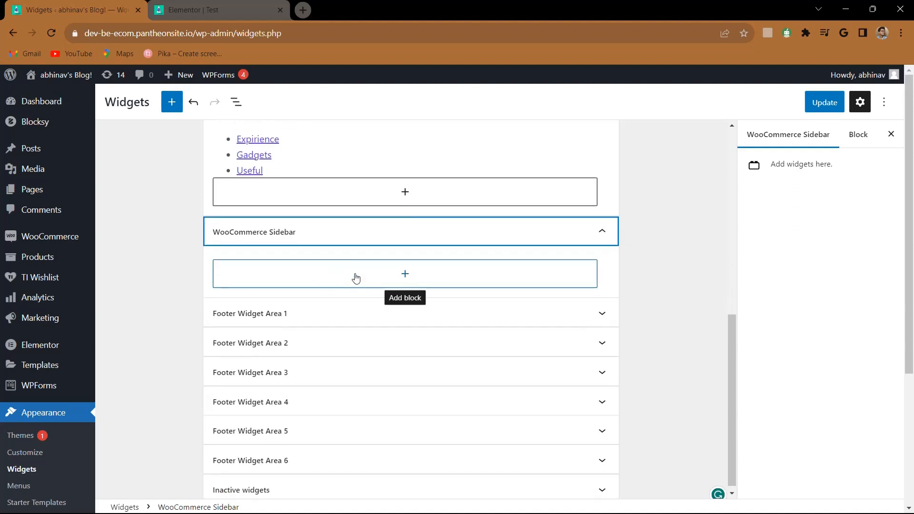
left_click(375, 277)
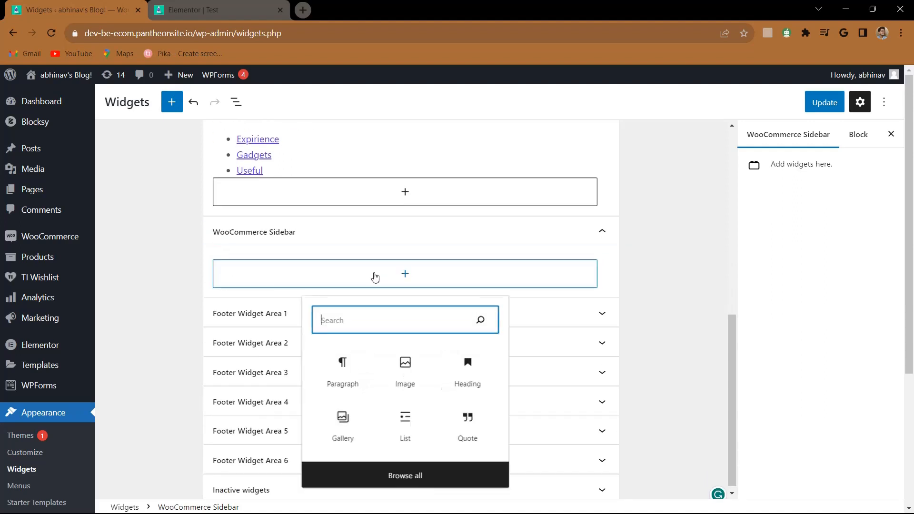
type("hus")
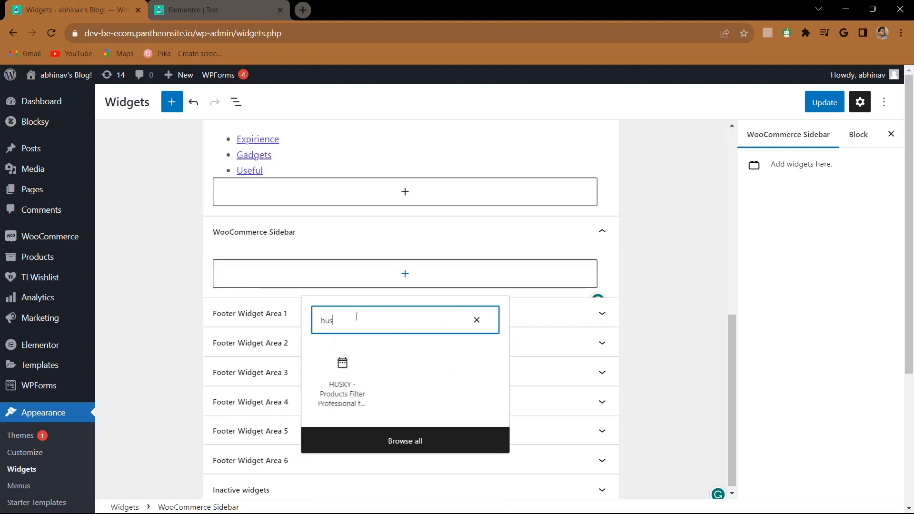
scroll(342, 394, "up", 2)
scroll(341, 395, "up", 3)
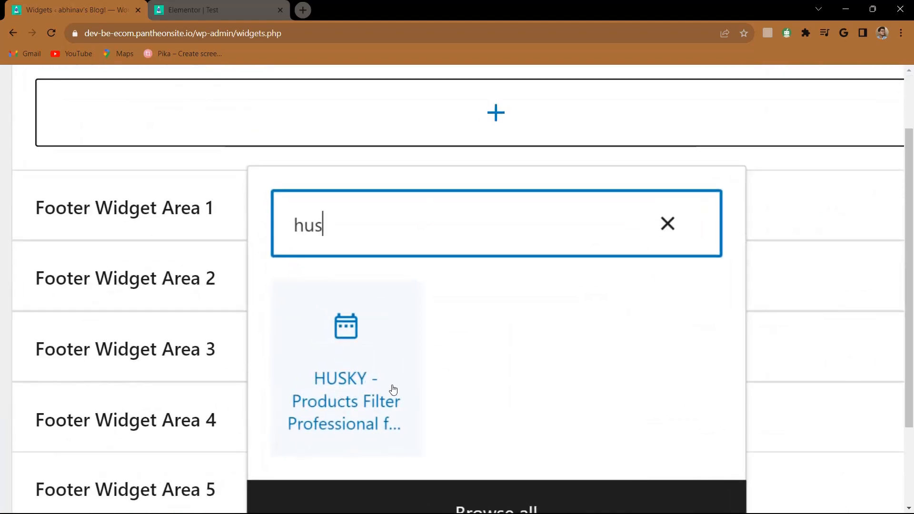
left_click(351, 410)
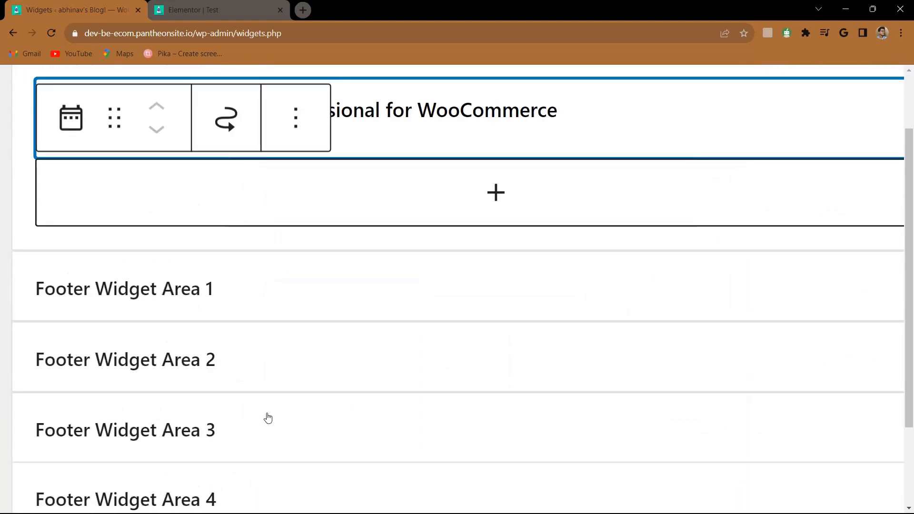
Review the HUSKY widget's options, including redirect, autosubmit, submit button position and mobile mode, and update the widgets.
scroll(227, 434, "down", 5)
left_click(171, 339)
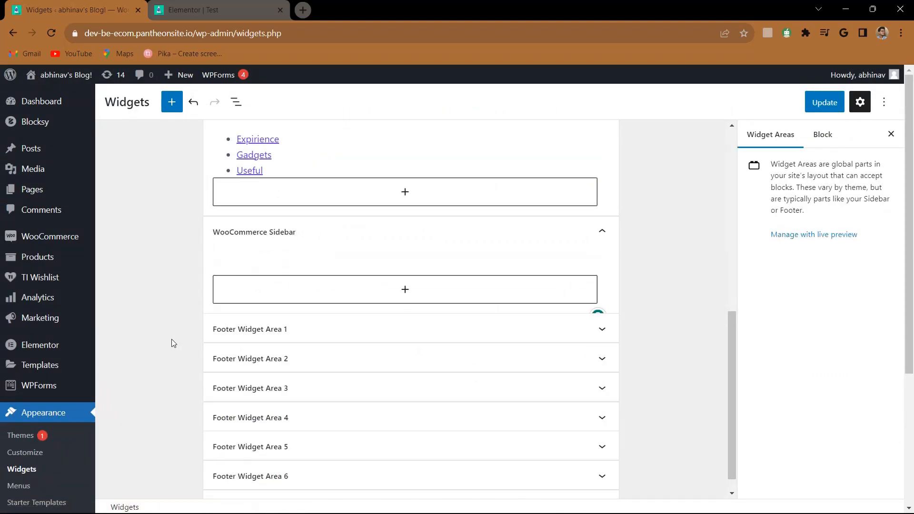
left_click(282, 244)
scroll(281, 311, "down", 3)
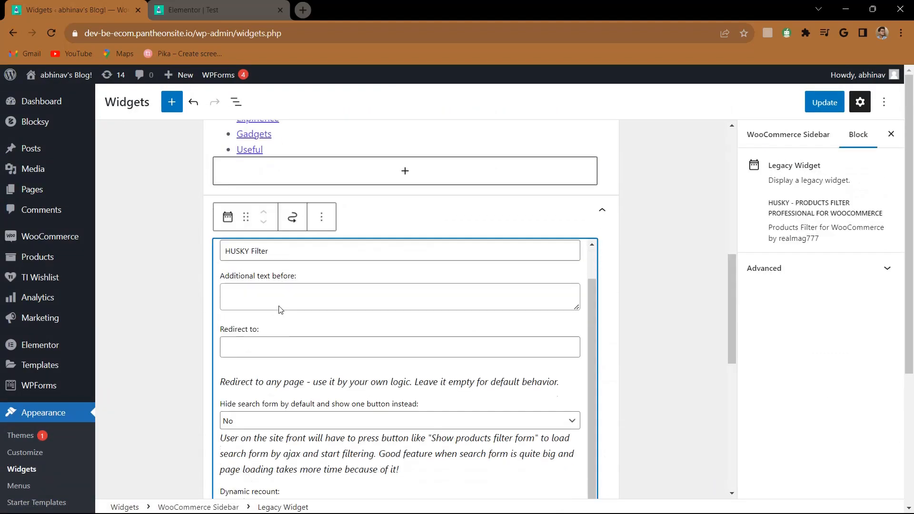
scroll(302, 289, "down", 1)
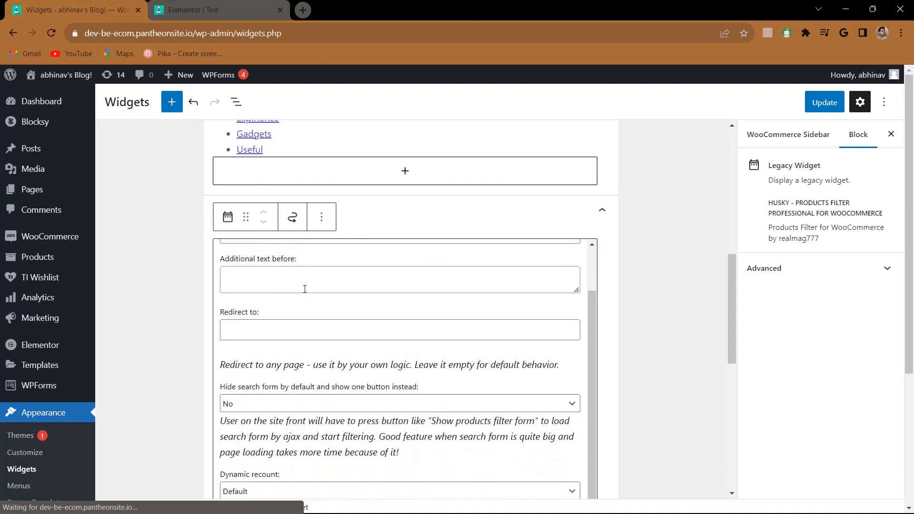
left_click(289, 282)
scroll(289, 282, "down", 2)
scroll(291, 283, "down", 5)
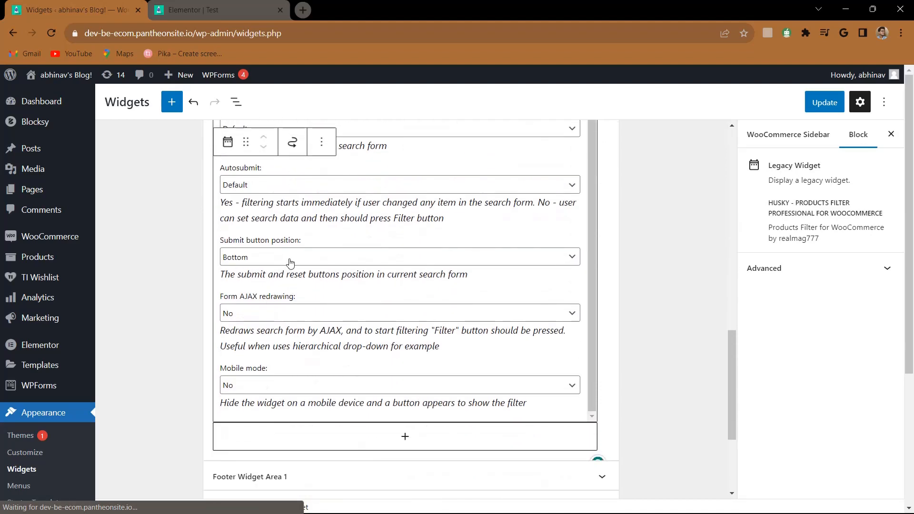
scroll(290, 263, "up", 10)
left_click(180, 259)
scroll(177, 262, "up", 10)
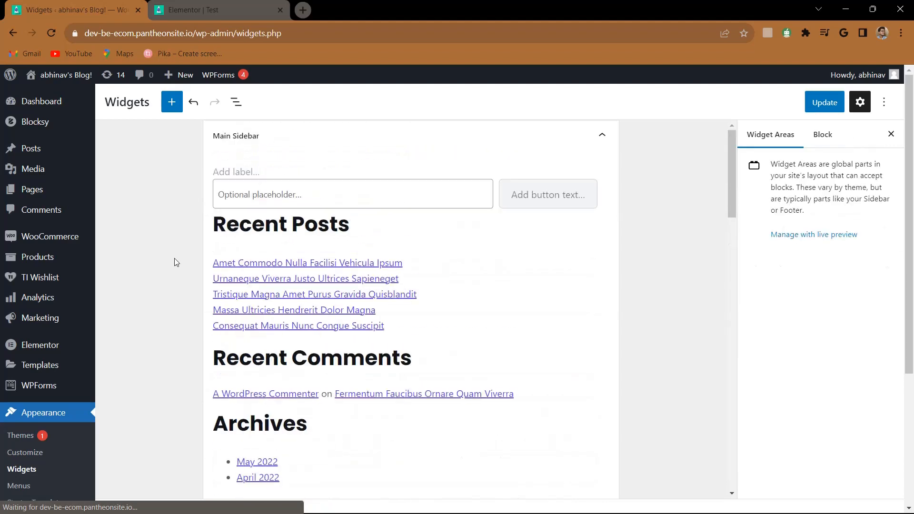
left_click(825, 108)
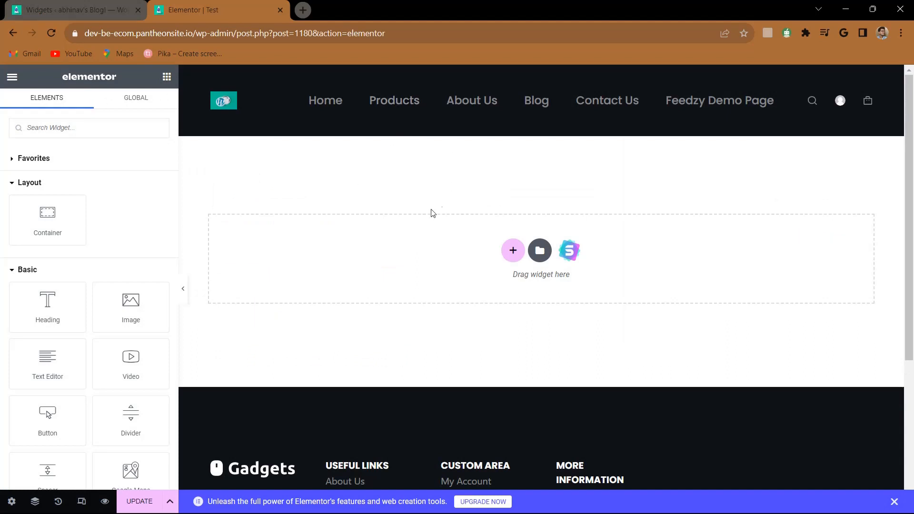
On the Elementor Test page, insert a two-column container with a narrow and a wide column, and place an Image widget in the wide column.
scroll(459, 272, "down", 2)
scroll(539, 183, "up", 2)
left_click(513, 258)
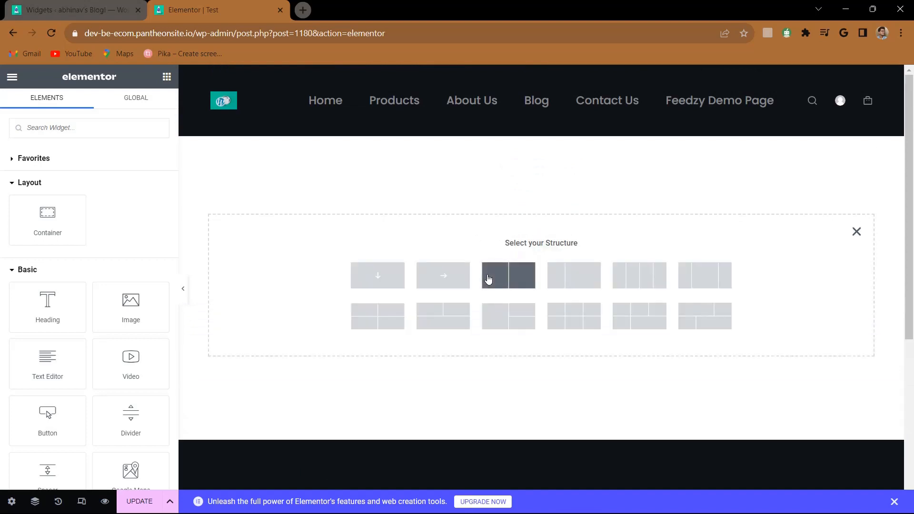
left_click(572, 280)
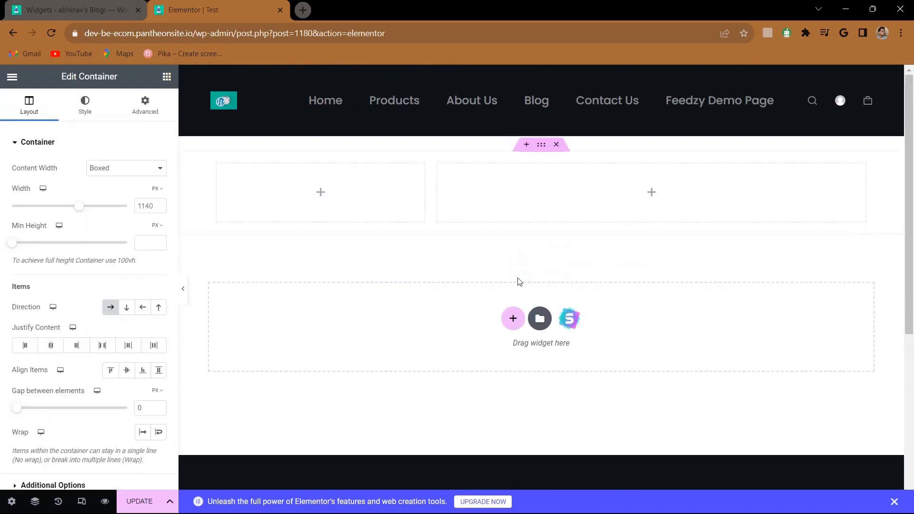
left_click(652, 194)
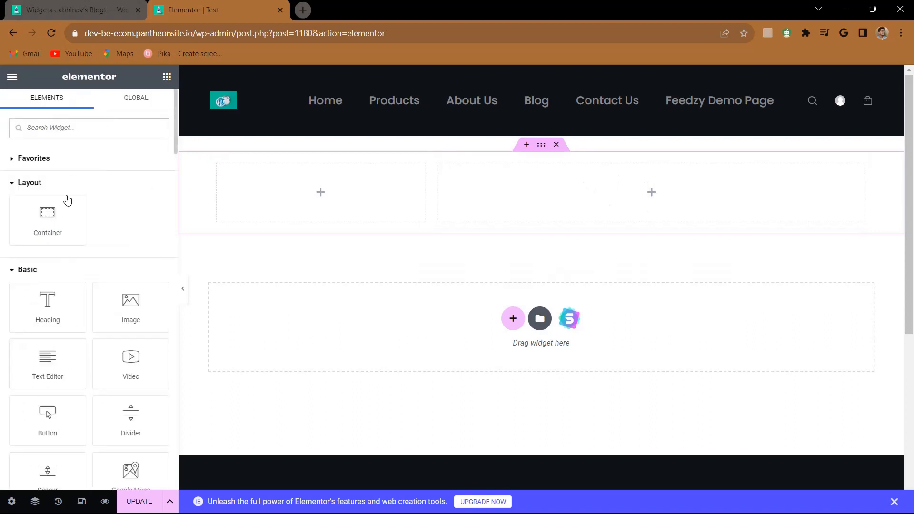
left_click_drag(131, 306, 660, 199)
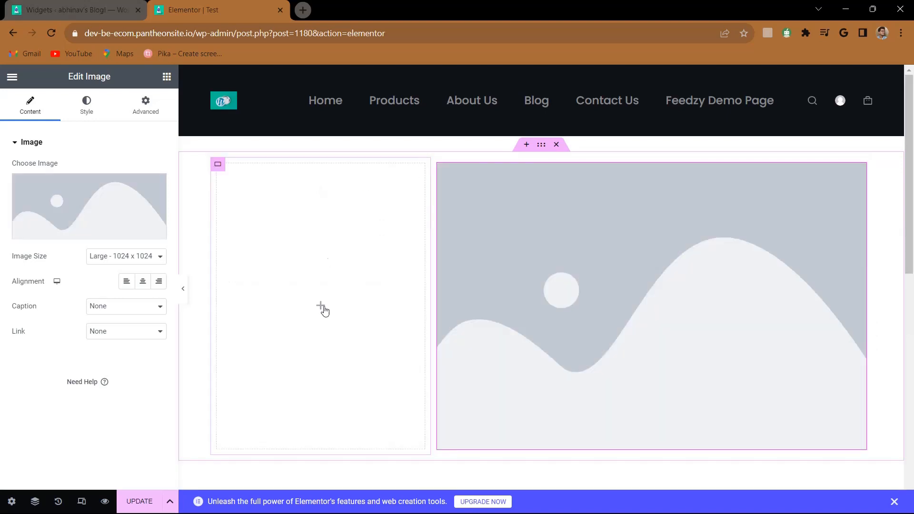
Find the Sidebar widget by searching "side", place it in the empty narrow column, and set its sidebar to WooCommerce Sidebar.
left_click(323, 306)
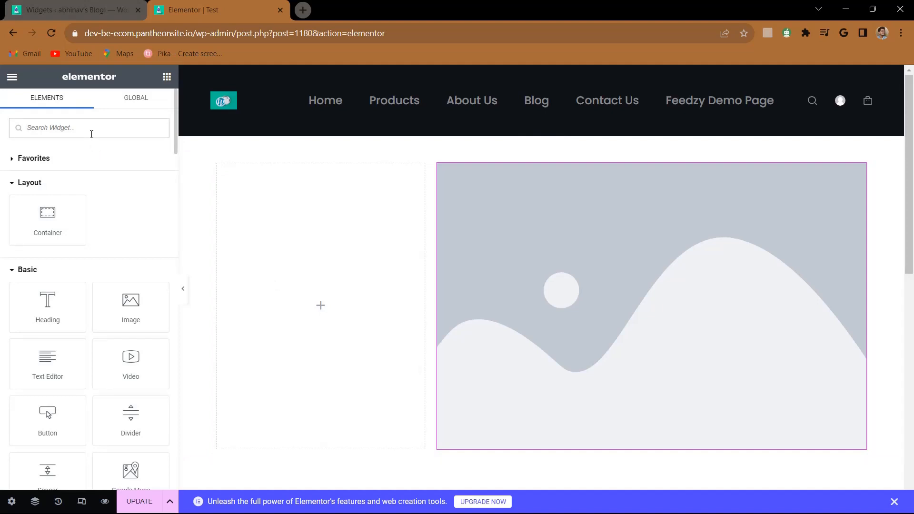
type("side")
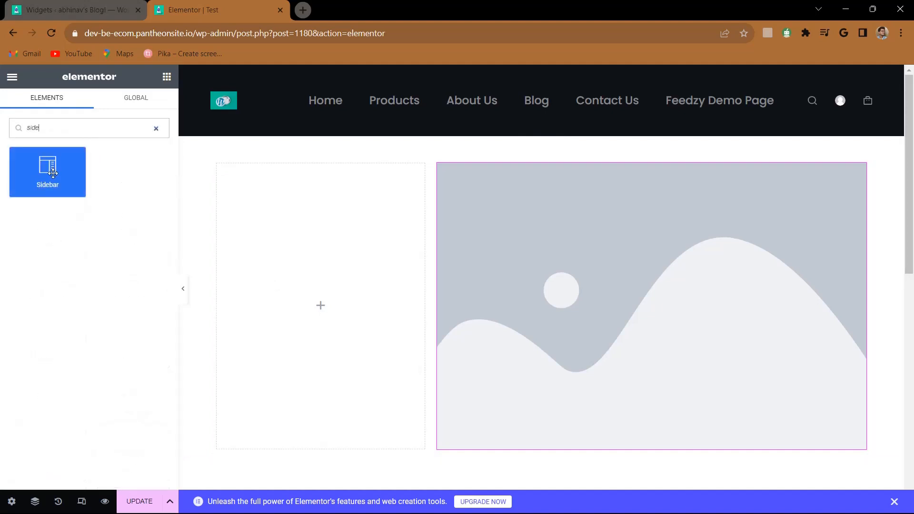
left_click_drag(52, 173, 295, 284)
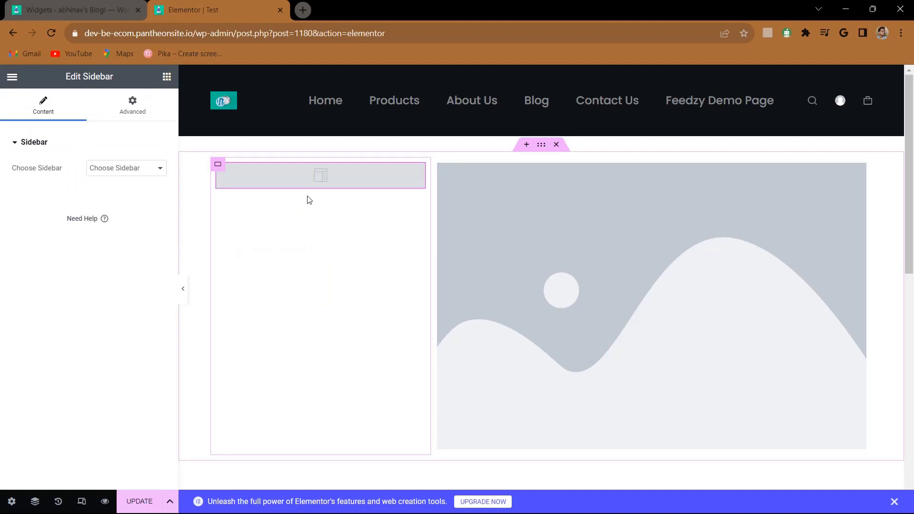
left_click(110, 178)
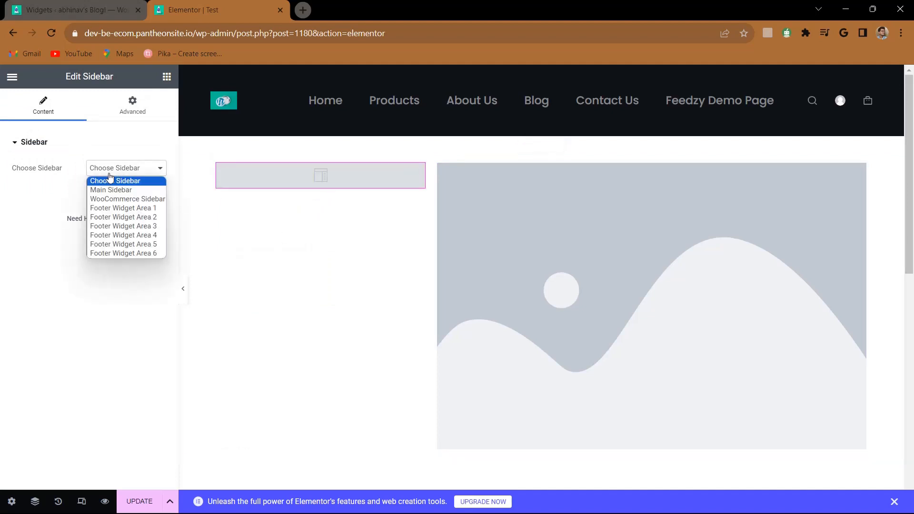
left_click(123, 203)
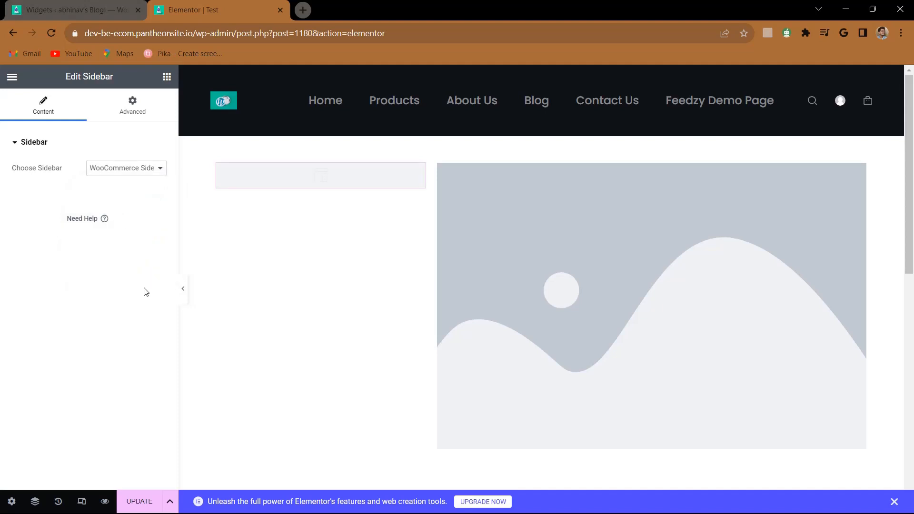
scroll(200, 268, "down", 2)
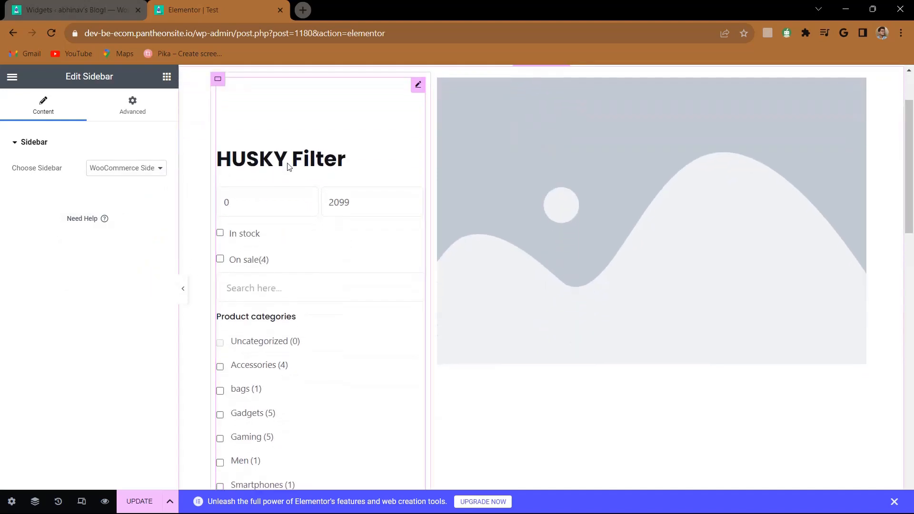
scroll(231, 289, "down", 3)
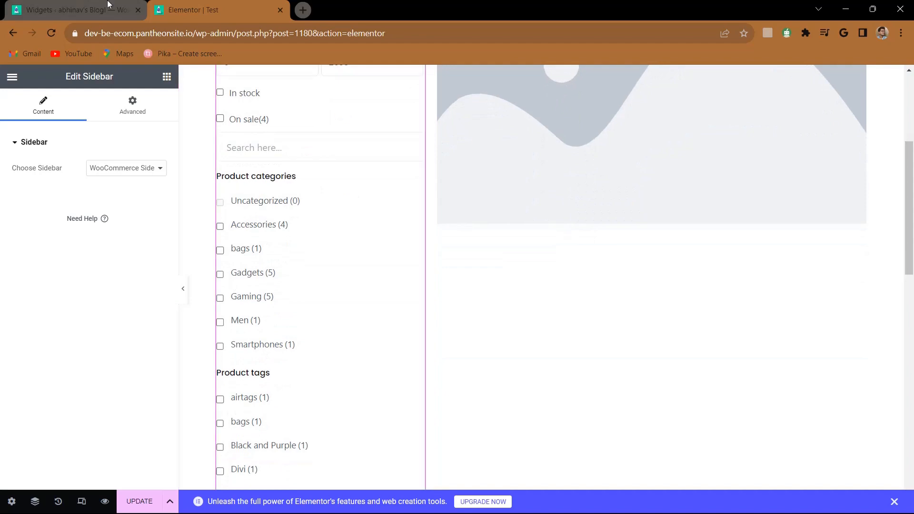
On the Widgets page, change the HUSKY widget's title in the WooCommerce Sidebar to "Products filters" and update the widgets.
left_click(95, 5)
scroll(276, 243, "down", 8)
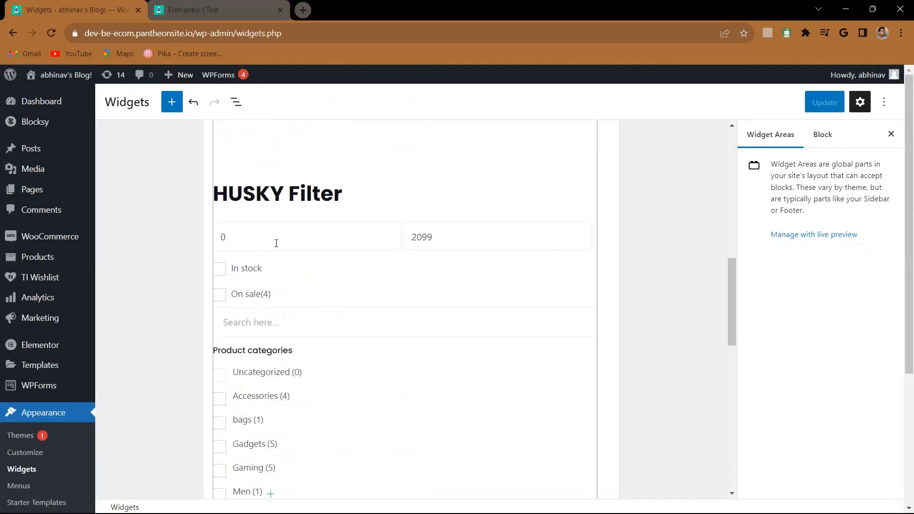
left_click(323, 314)
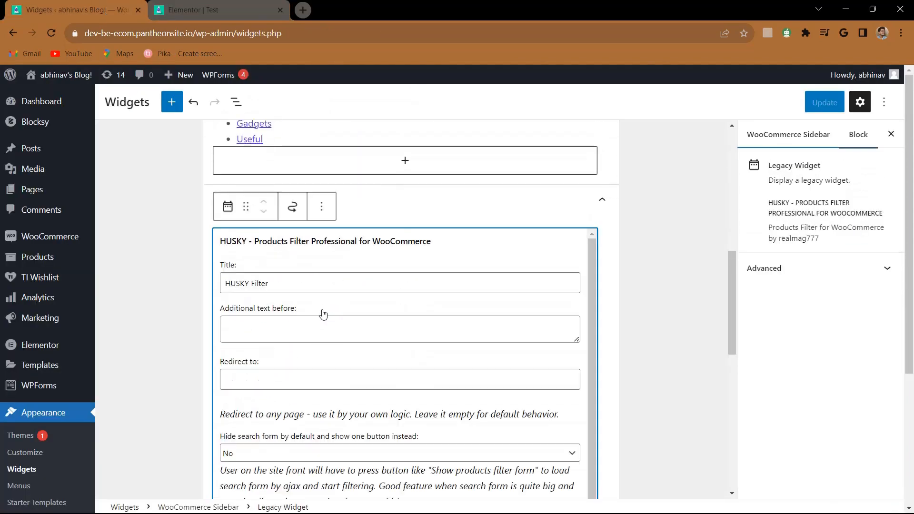
double_click(306, 284)
key("ctrl+a")
key("BackSpace")
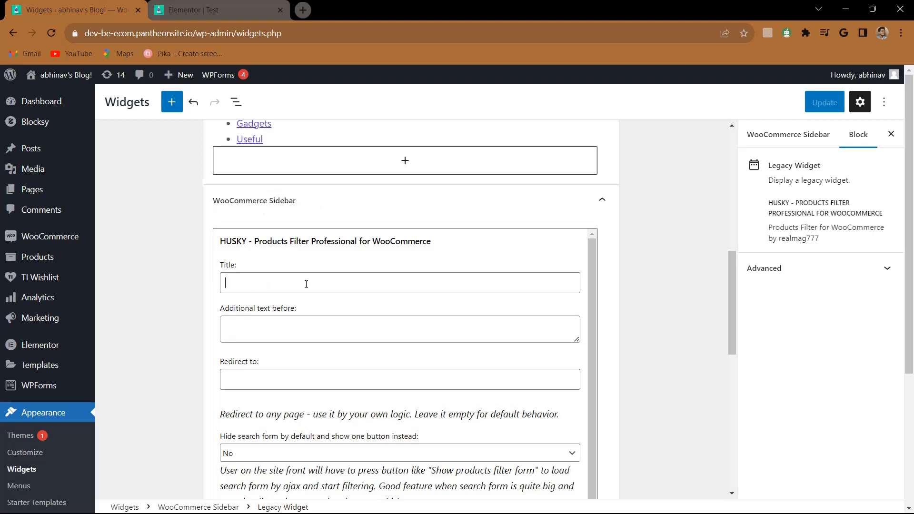
type("Search")
key("BackSpace")
key("BackSpace")
key("BackSpace")
key("BackSpace")
key("BackSpace")
key("BackSpace")
key("BackSpace")
key("BackSpace")
key("BackSpace")
key("BackSpace")
type("Products filters")
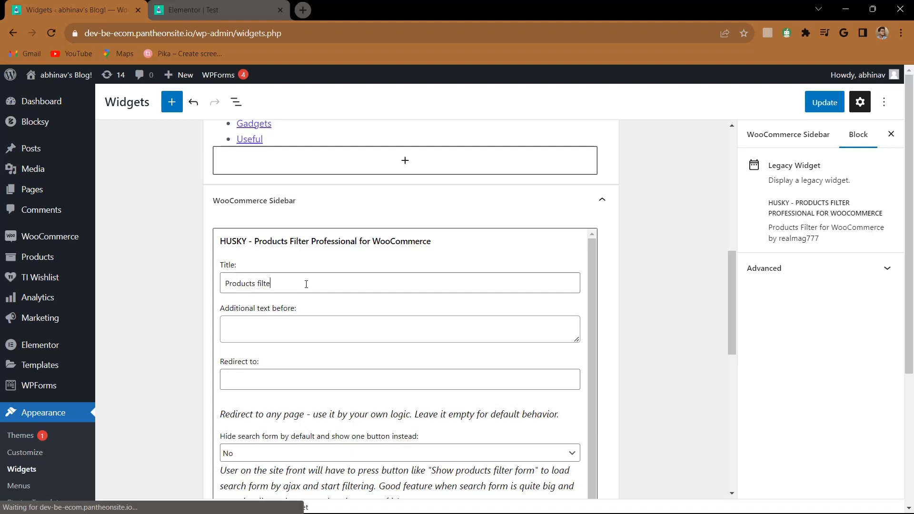
left_click(823, 102)
Update the Elementor Test page, look over the filter in its narrow column, and check the saved widget on the Widgets page.
left_click(194, 4)
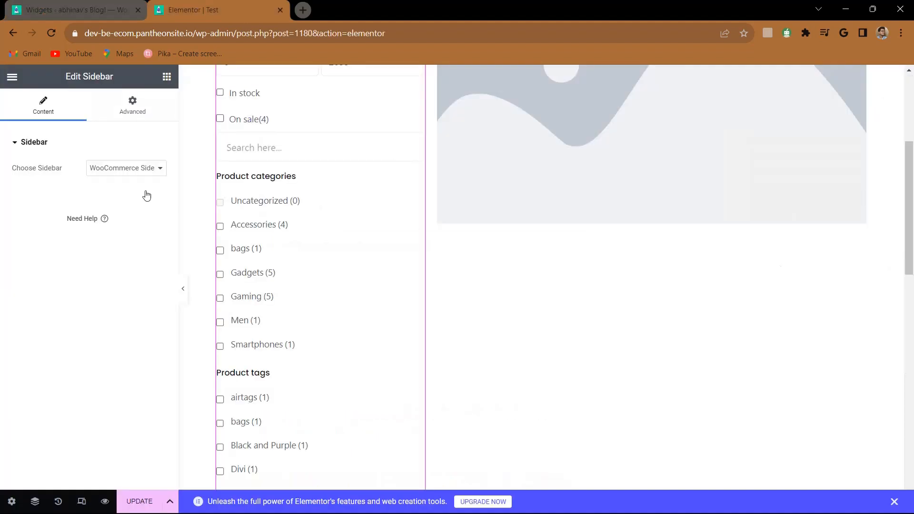
left_click(139, 501)
scroll(275, 332, "down", 15)
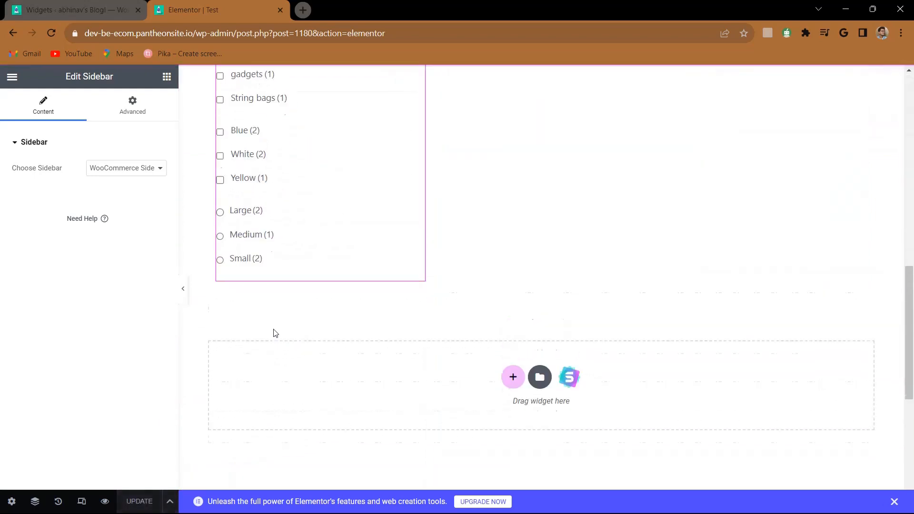
scroll(275, 333, "up", 10)
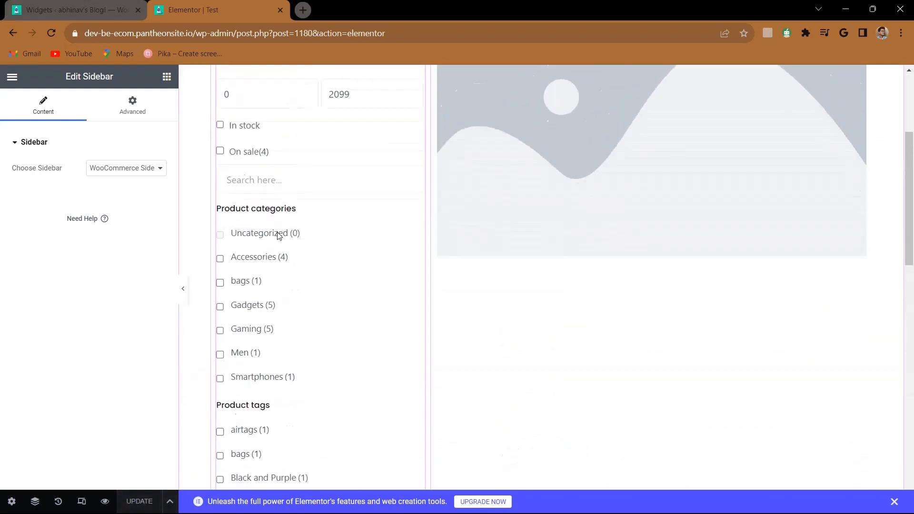
scroll(281, 200, "up", 4)
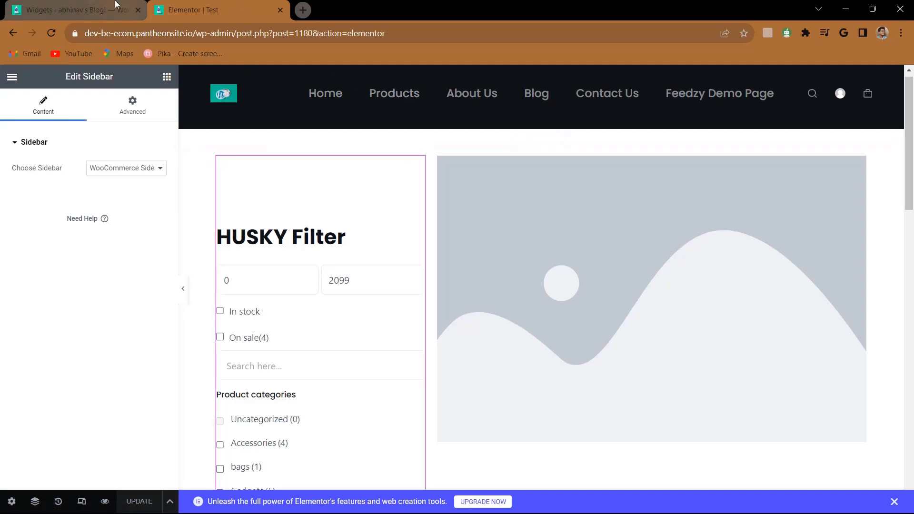
left_click(71, 9)
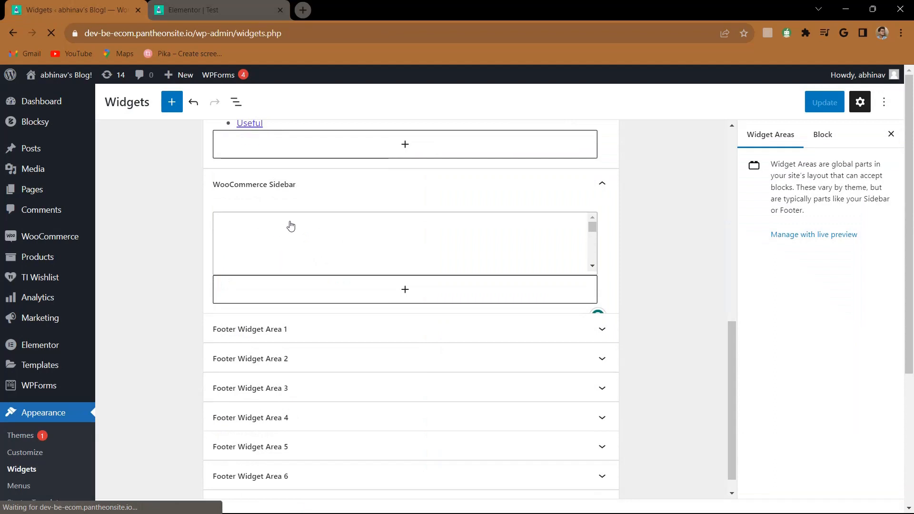
left_click(192, 6)
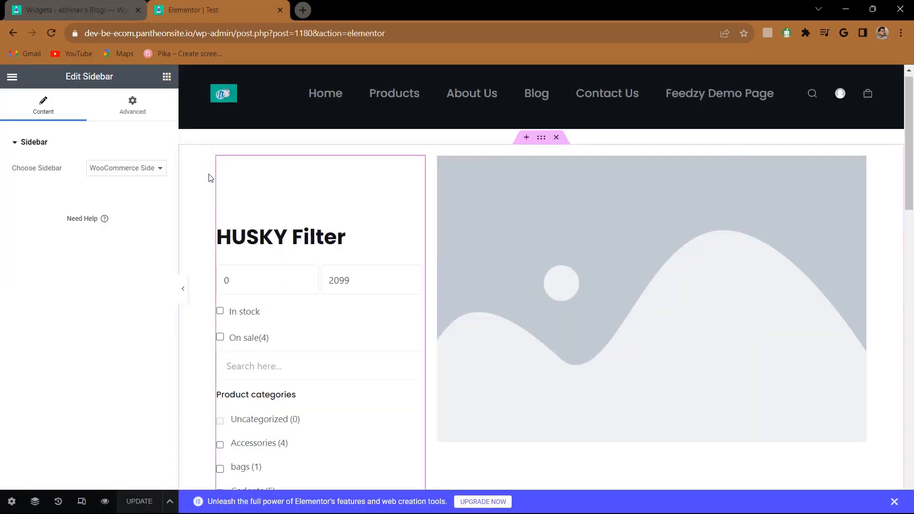
Preview the Test page and examine the filter's title, categories, tags and the image placeholder beside it.
left_click(104, 501)
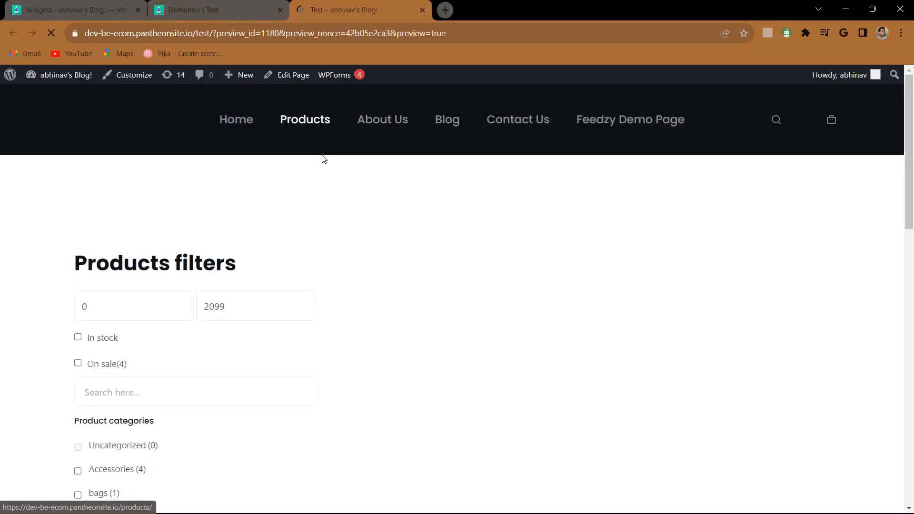
scroll(322, 159, "down", 2)
triple_click(130, 167)
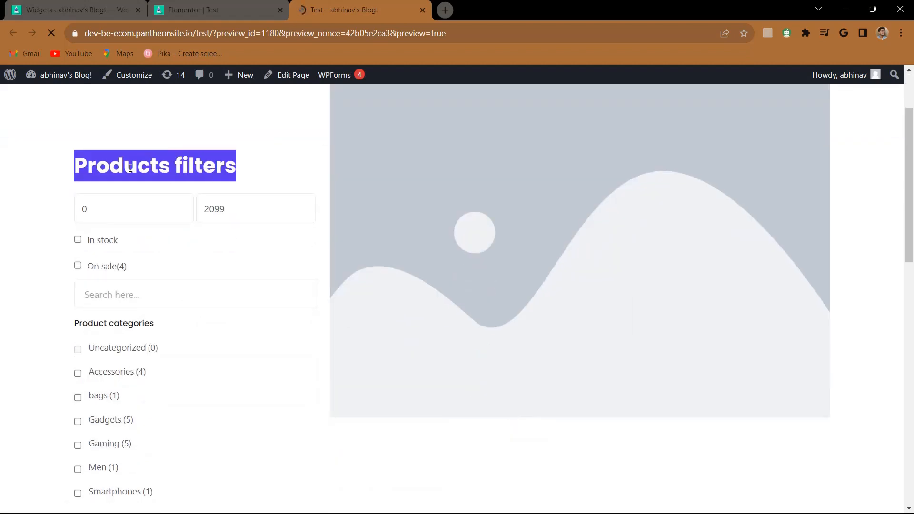
scroll(147, 217, "down", 7)
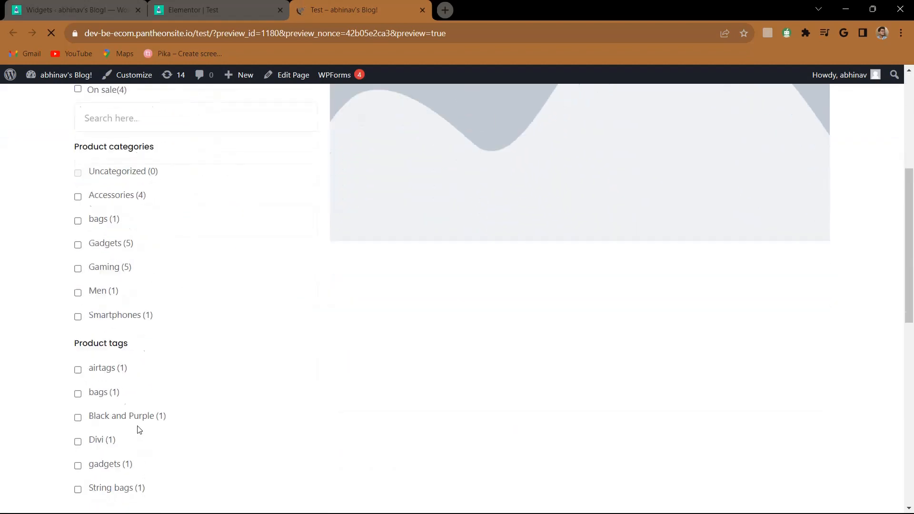
scroll(126, 352, "down", 7)
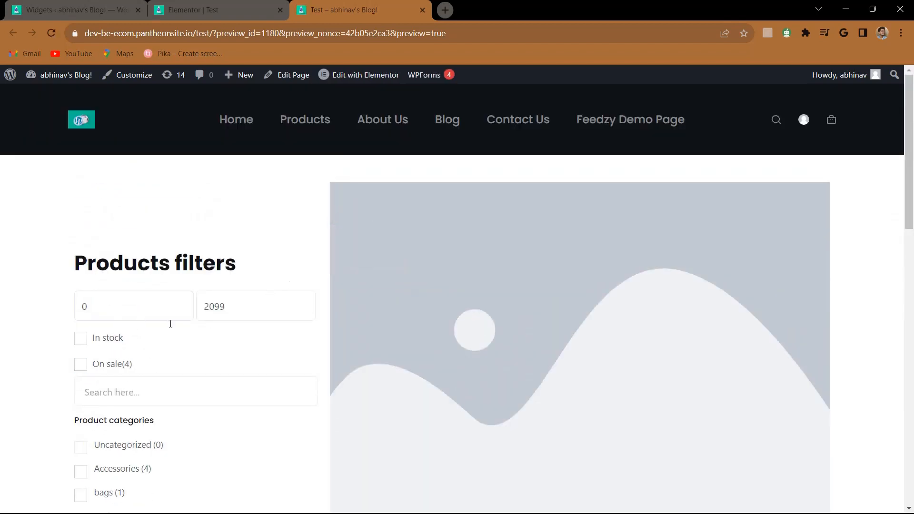
left_click_drag(550, 320, 453, 275)
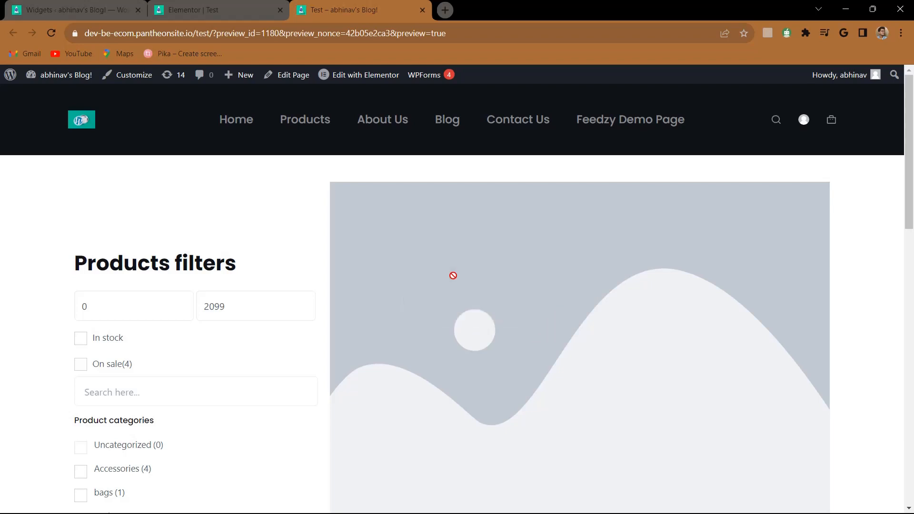